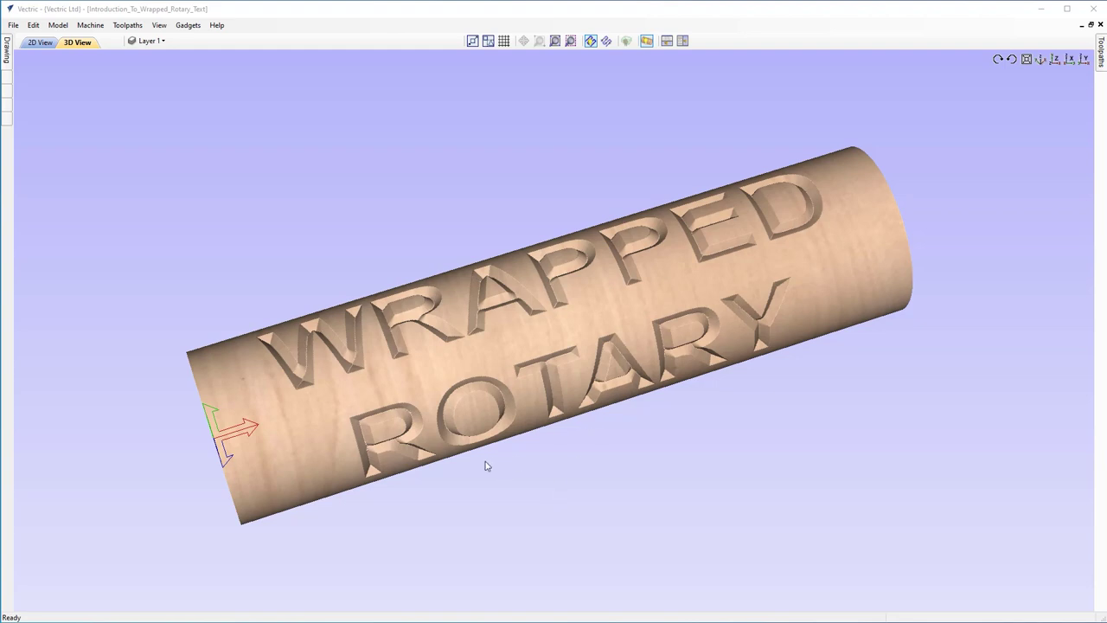
- Close the finished project and start a new blank file
{"action": "left_click", "coordinate": [14, 26]}
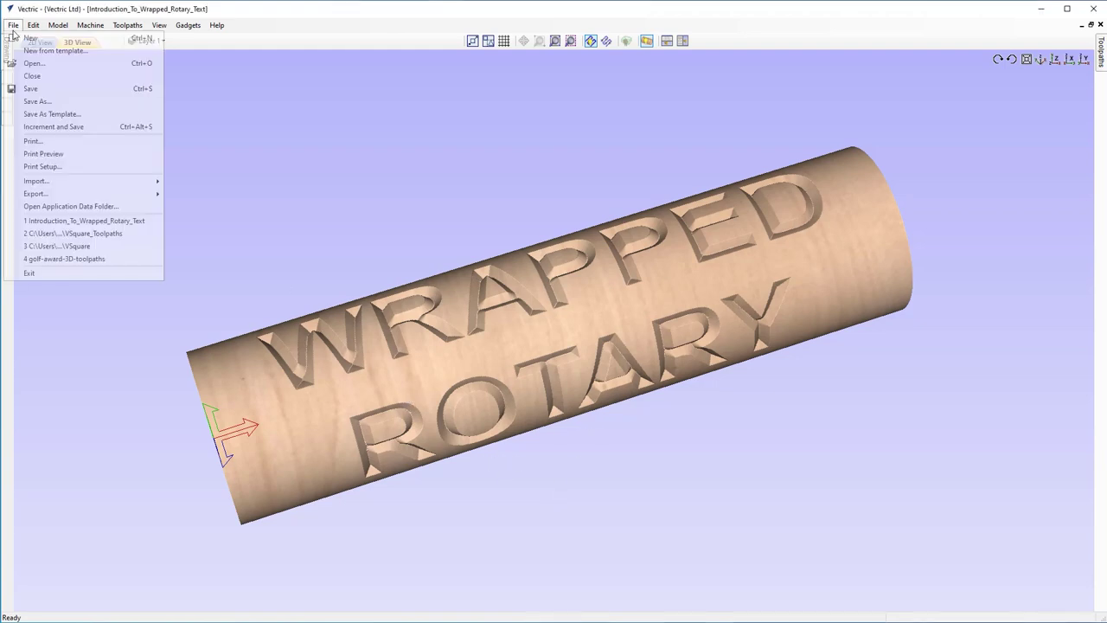
{"action": "left_click", "coordinate": [39, 78]}
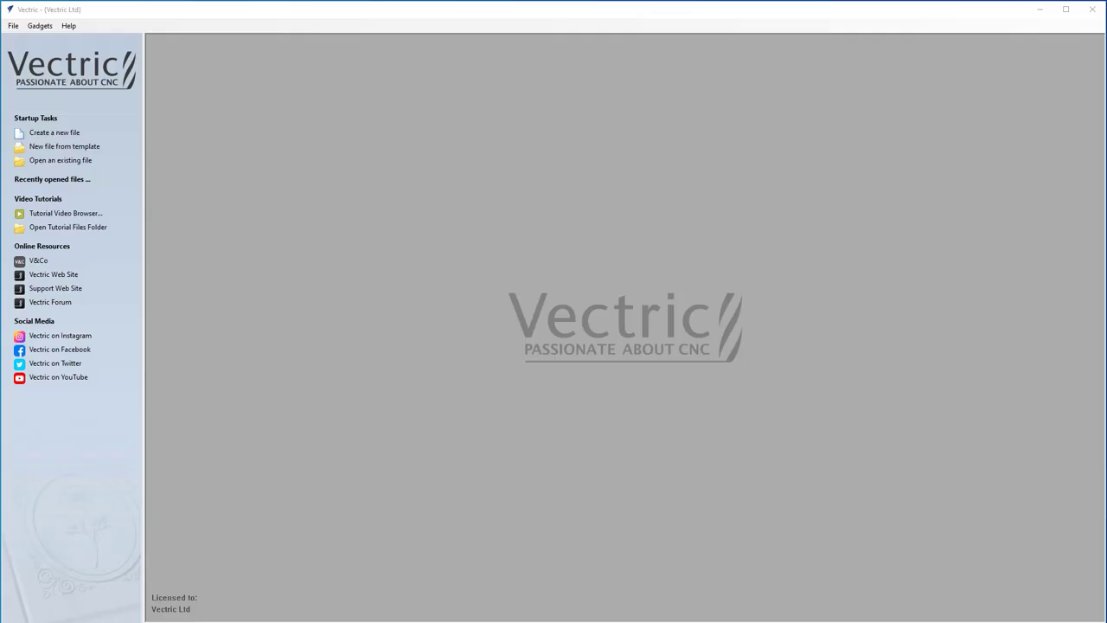
{"action": "left_click", "coordinate": [68, 134]}
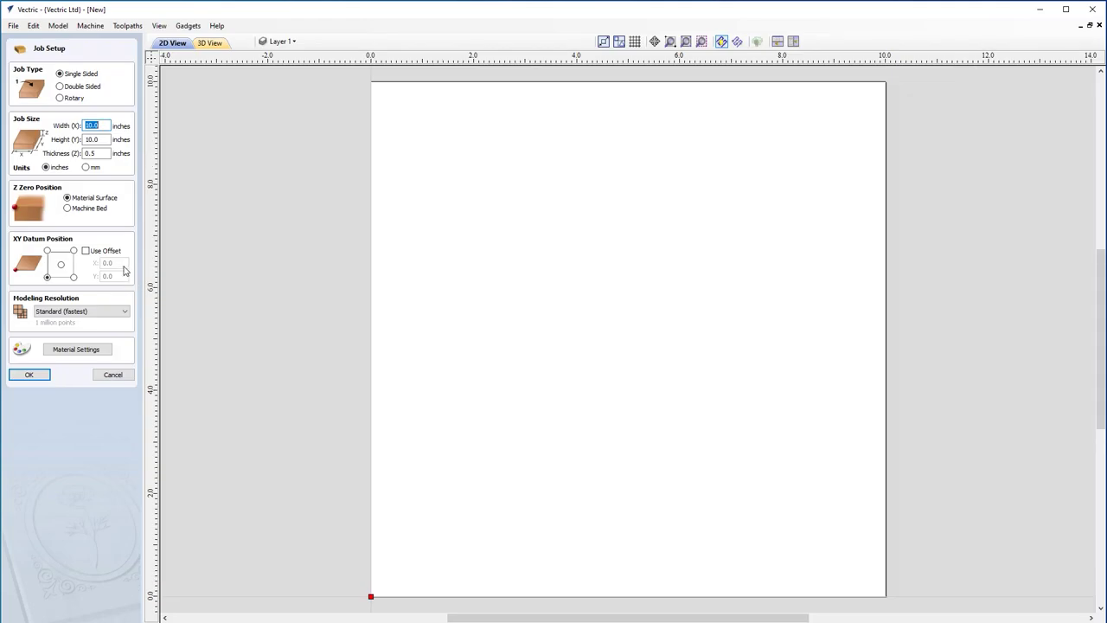
- Make it a rotary job 12 inches long with a 3-inch diameter
{"action": "left_click", "coordinate": [60, 98]}
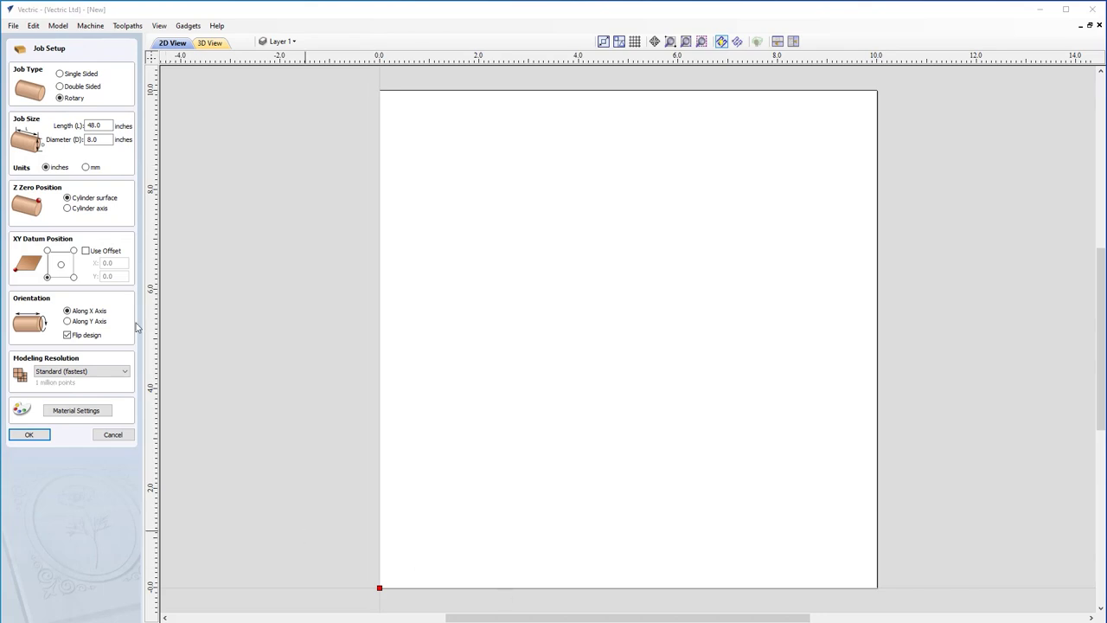
{"action": "double_click", "coordinate": [97, 125]}
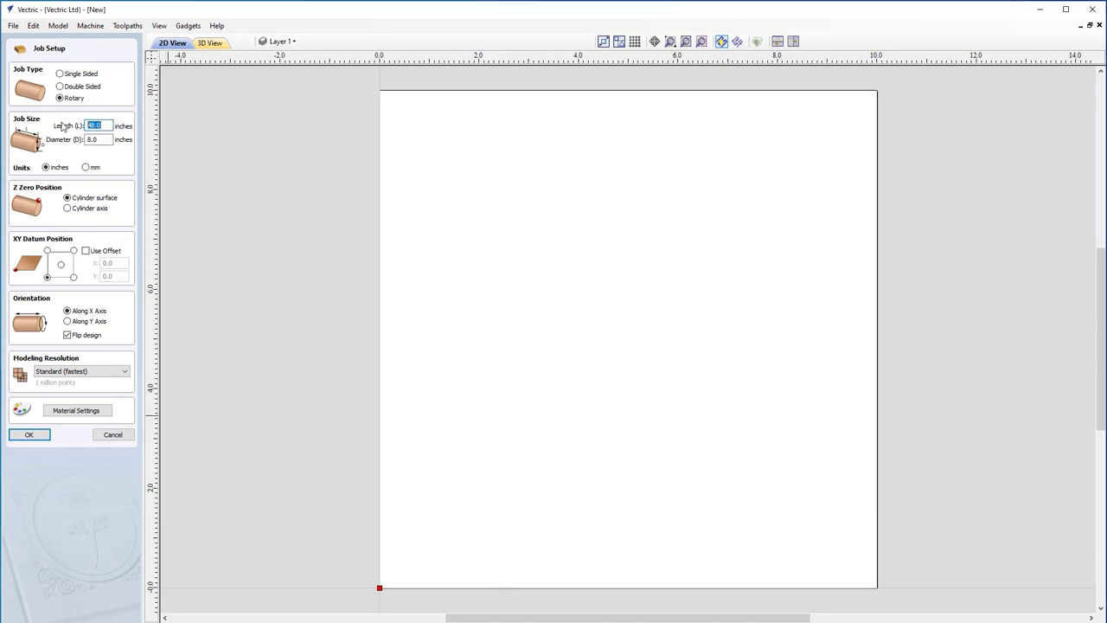
{"action": "type", "text": "12"}
{"action": "key", "text": "Tab"}
{"action": "left_click", "coordinate": [98, 138]}
{"action": "double_click", "coordinate": [98, 139]}
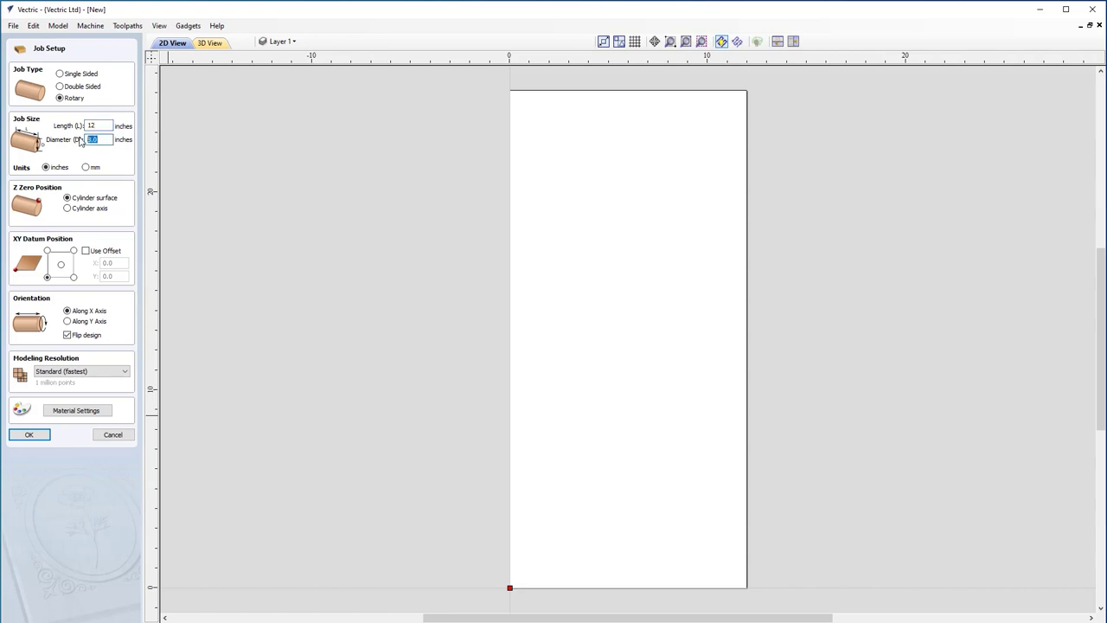
{"action": "type", "text": "3"}
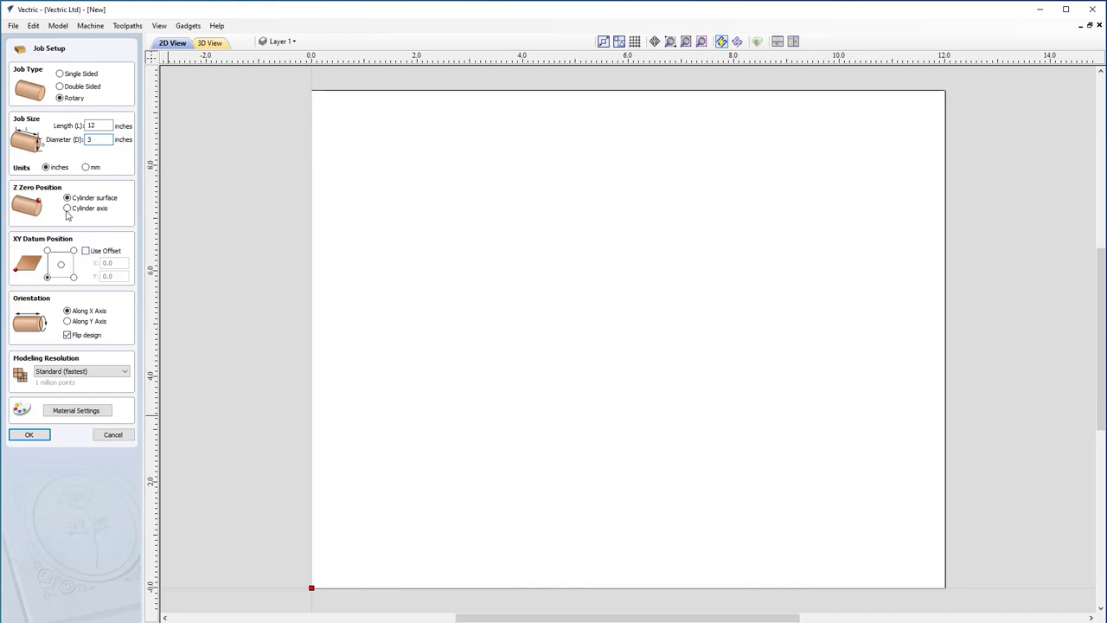
- Set Z zero to the cylinder axis, orient along the X axis, and turn off Flip design
{"action": "left_click", "coordinate": [68, 209]}
{"action": "left_click", "coordinate": [74, 322]}
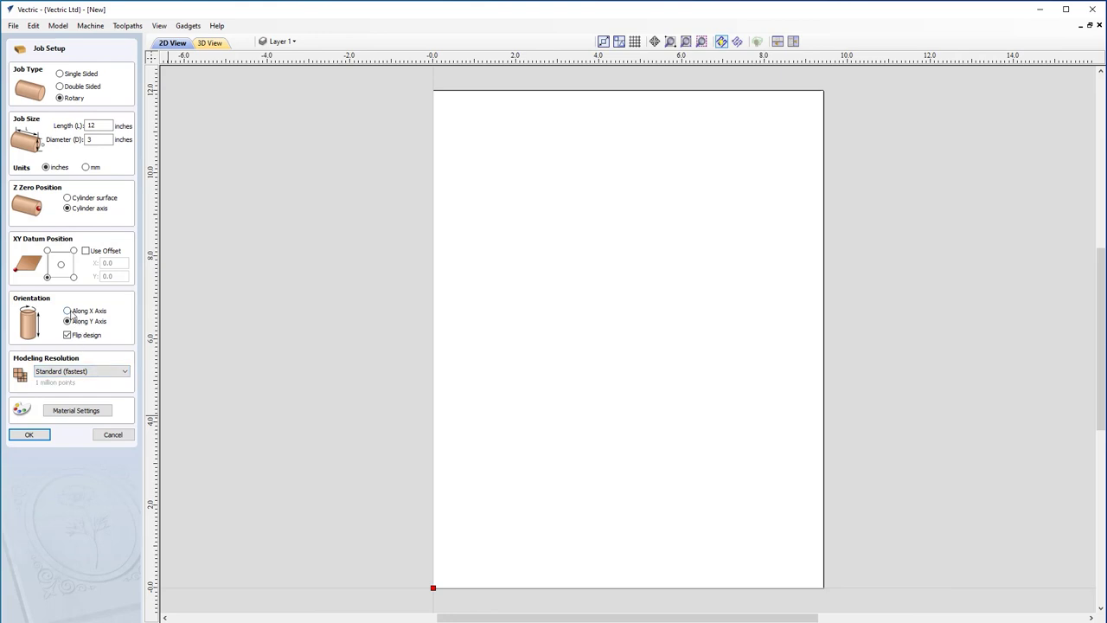
{"action": "left_click", "coordinate": [69, 311]}
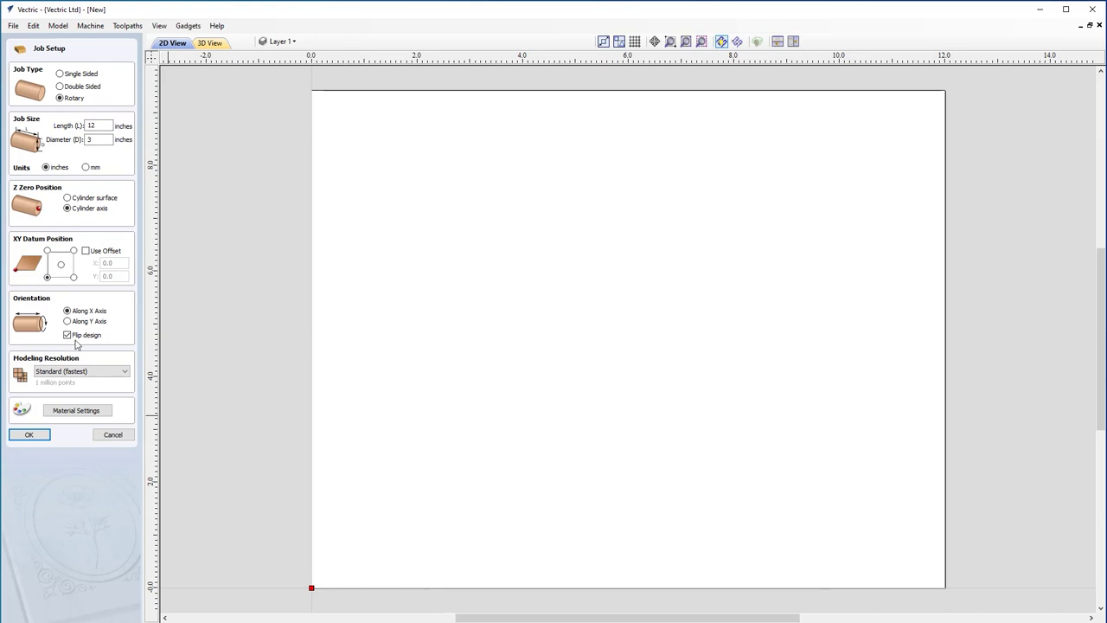
{"action": "left_click", "coordinate": [67, 336]}
- Keep Standard modeling resolution, review Material Settings, and confirm the job setup
{"action": "left_click", "coordinate": [125, 373]}
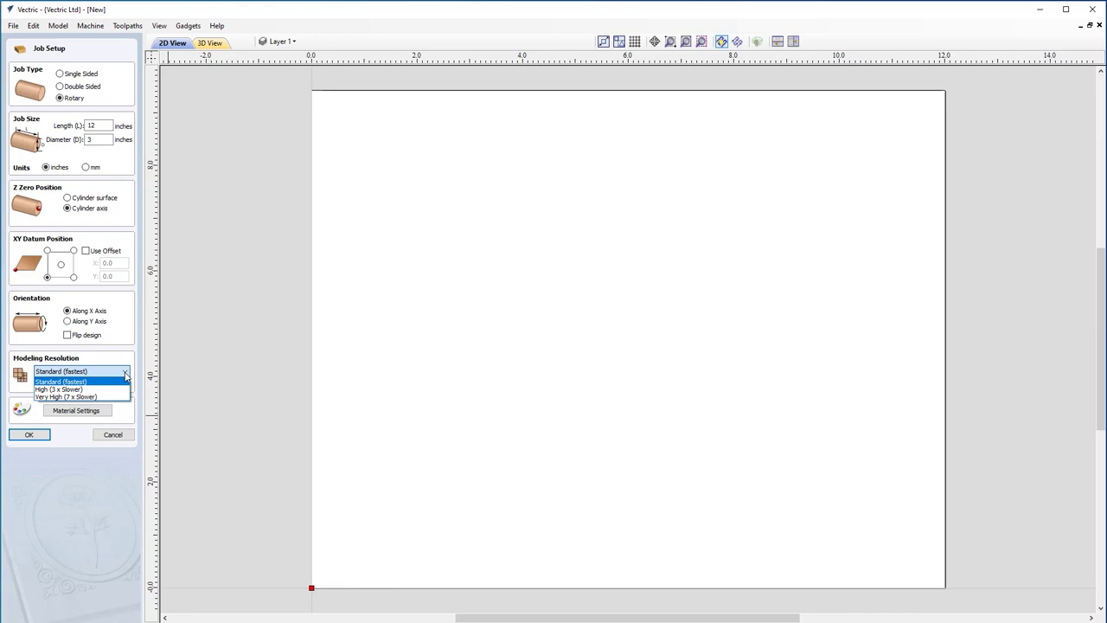
{"action": "left_click", "coordinate": [126, 373]}
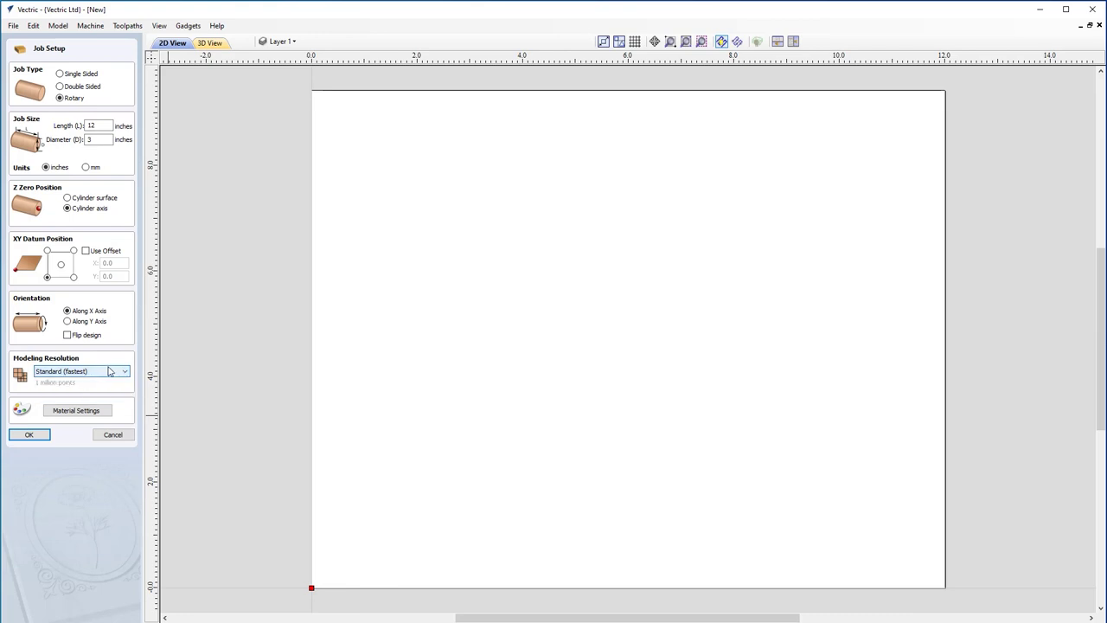
{"action": "left_click", "coordinate": [78, 411]}
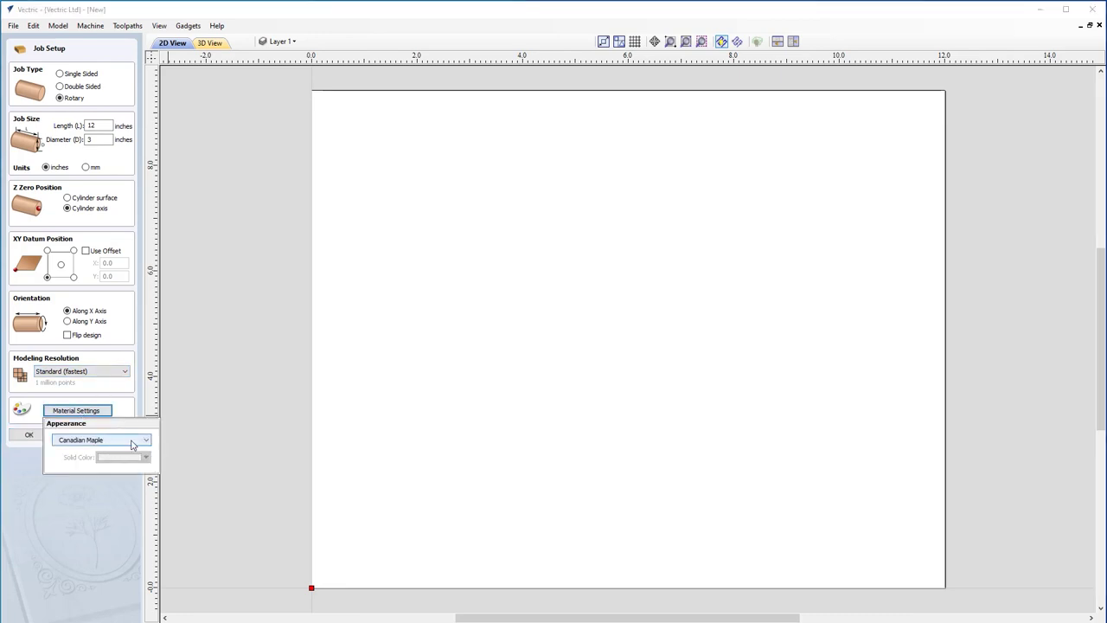
{"action": "left_click", "coordinate": [30, 463]}
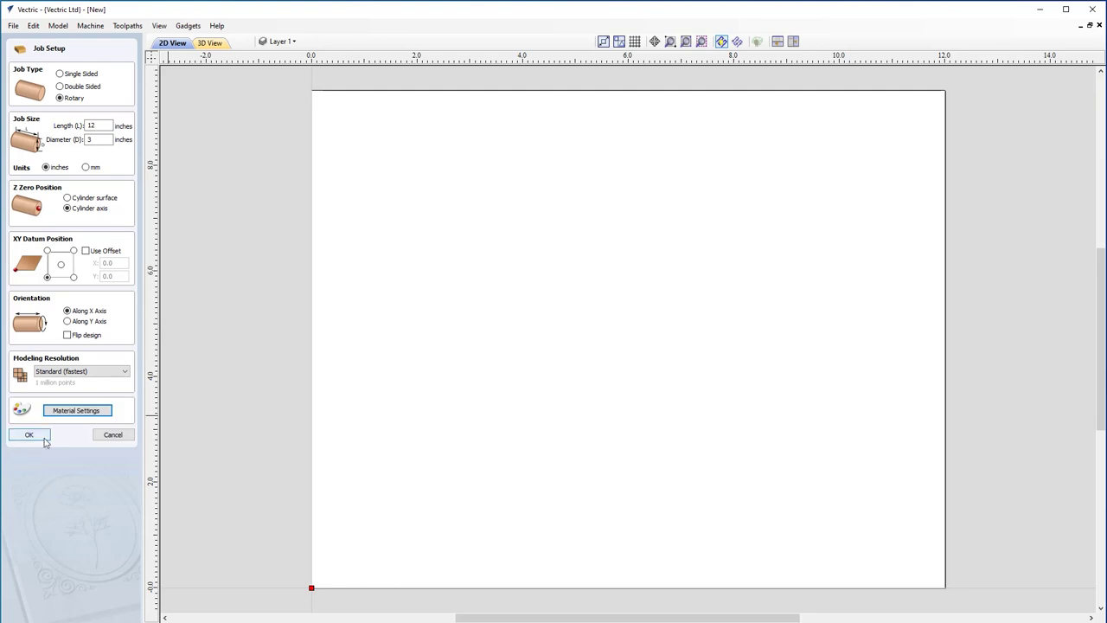
{"action": "key", "text": "Return"}
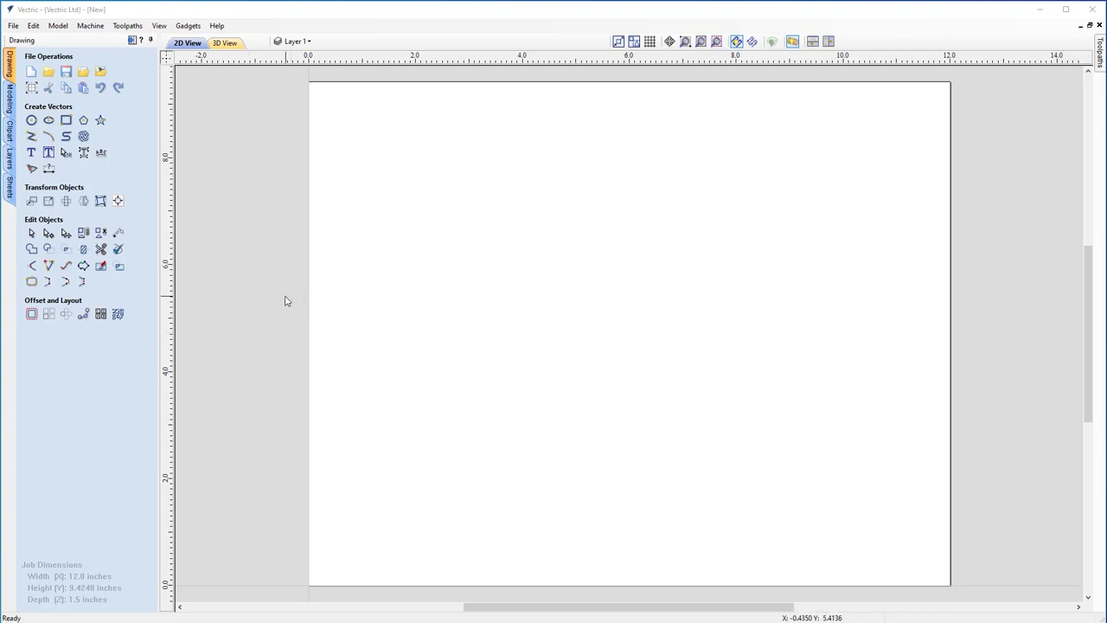
- Switch to the 3D view to see the empty rotary job
{"action": "left_click", "coordinate": [227, 43]}
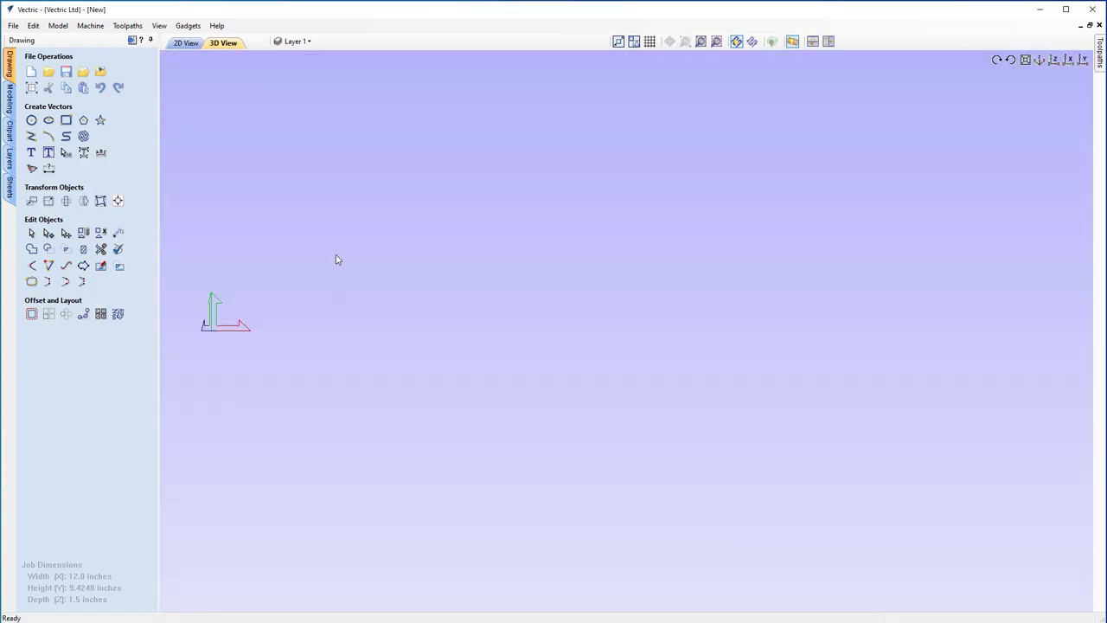
{"action": "left_click", "coordinate": [772, 43]}
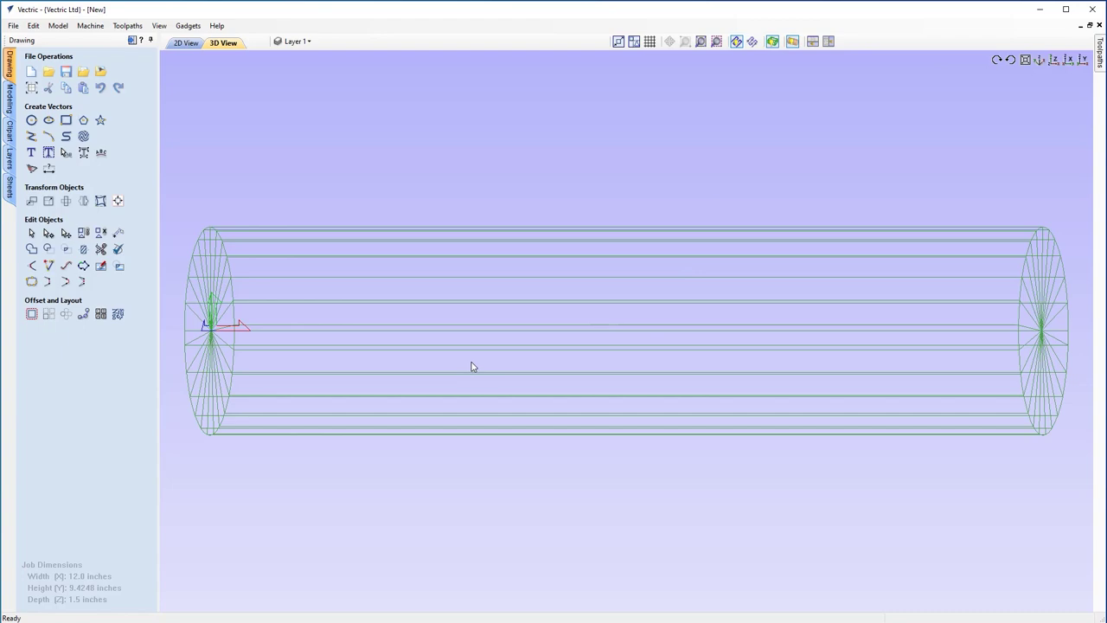
{"action": "left_click_drag", "start_coordinate": [289, 354], "coordinate": [394, 377]}
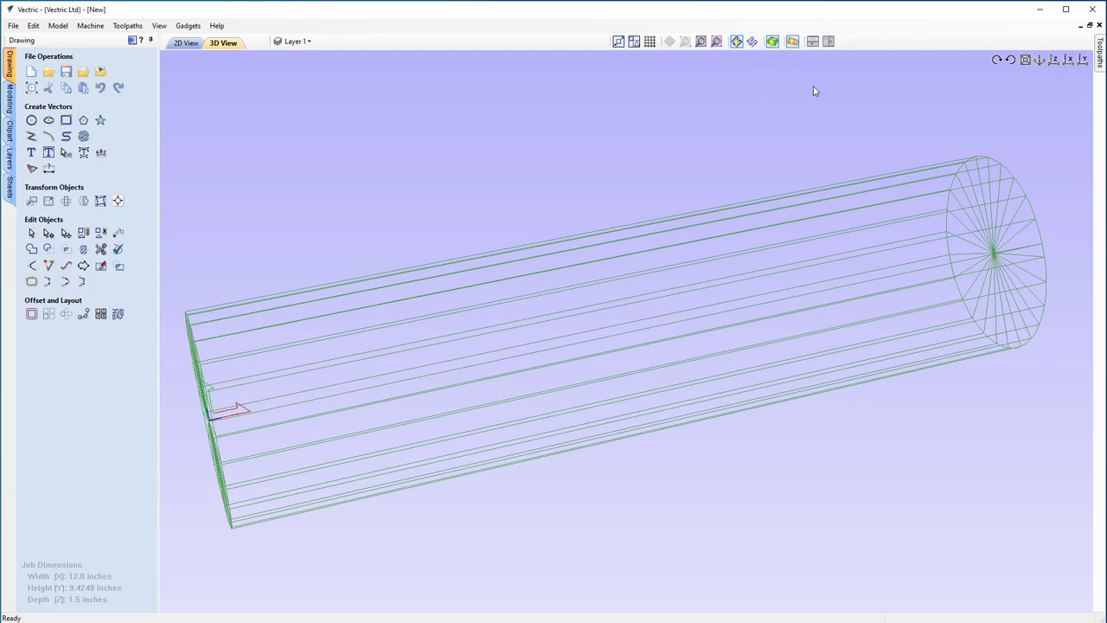
{"action": "left_click", "coordinate": [792, 41]}
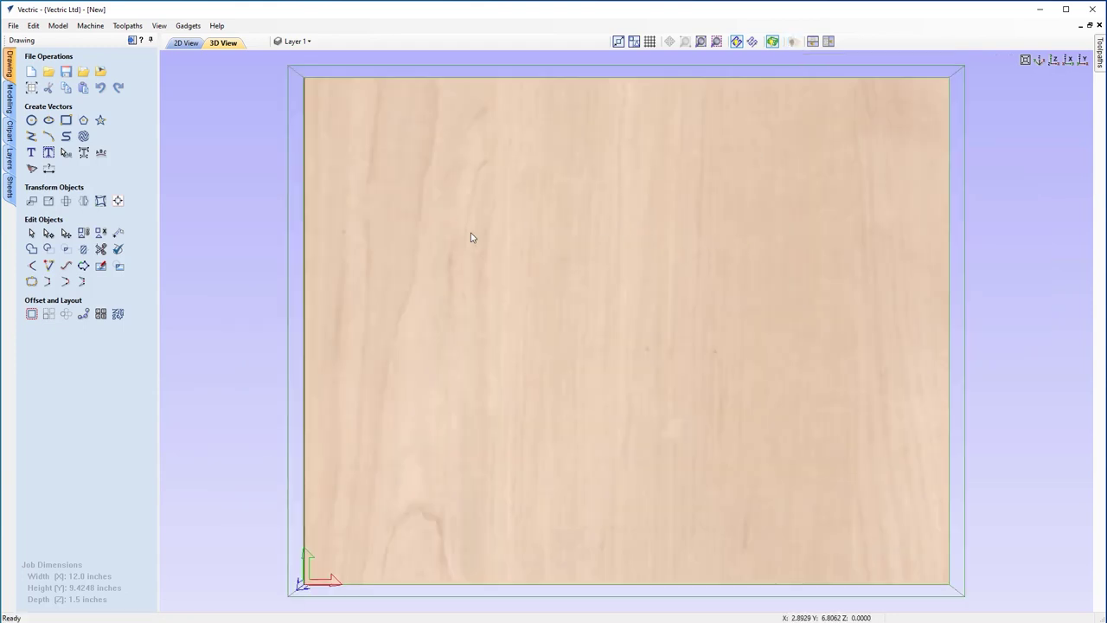
{"action": "left_click_drag", "start_coordinate": [650, 410], "coordinate": [635, 321]}
{"action": "left_click_drag", "start_coordinate": [563, 252], "coordinate": [540, 275]}
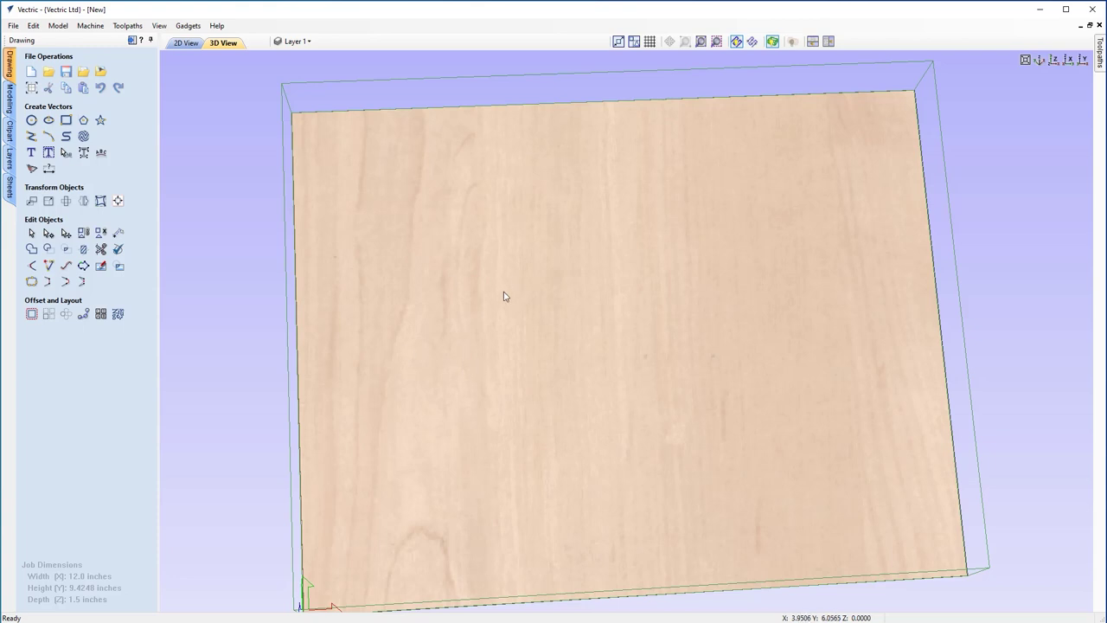
{"action": "left_click_drag", "start_coordinate": [810, 317], "coordinate": [694, 331]}
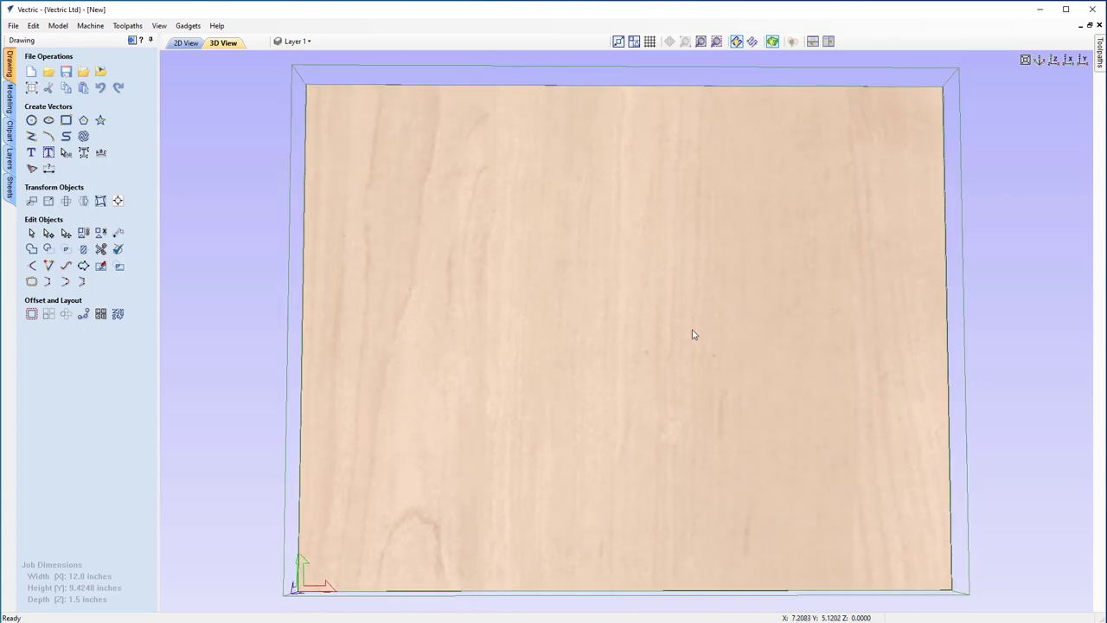
{"action": "left_click", "coordinate": [795, 43]}
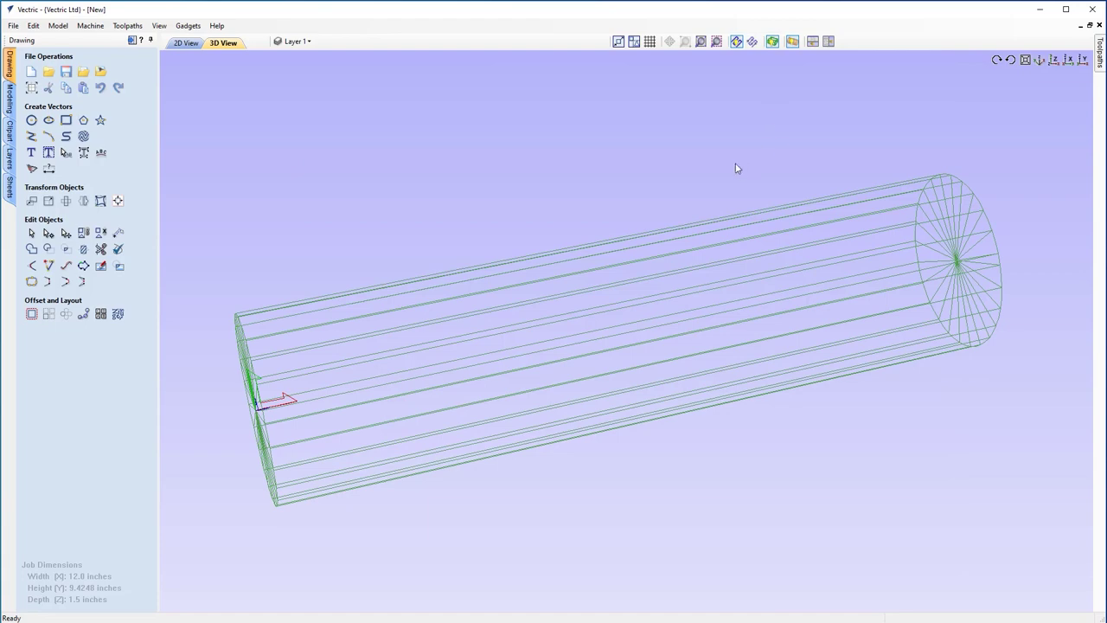
{"action": "left_click_drag", "start_coordinate": [774, 271], "coordinate": [865, 226]}
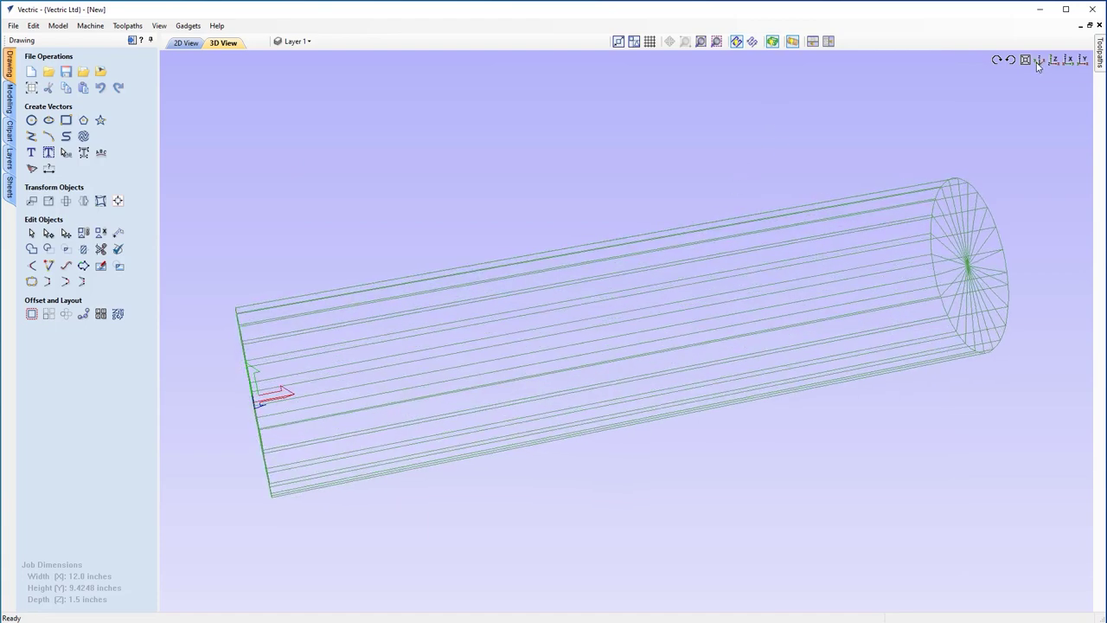
- In the 2D view, create box-layout text reading 'WRAPPED' over 'ROTARY TEXT'
{"action": "left_click", "coordinate": [187, 43]}
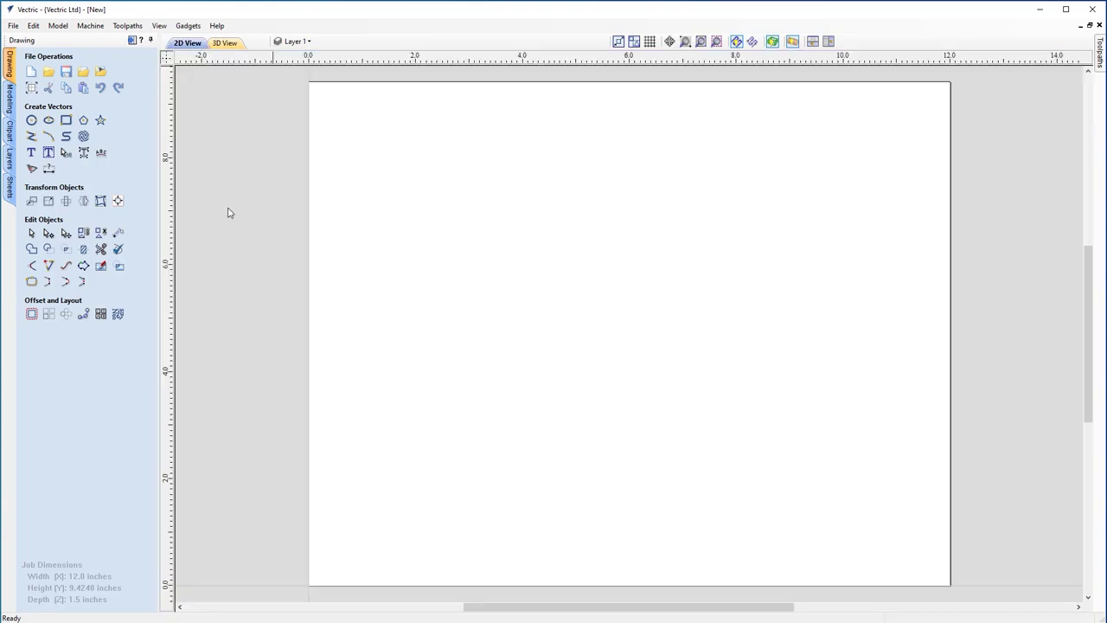
{"action": "left_click", "coordinate": [48, 153]}
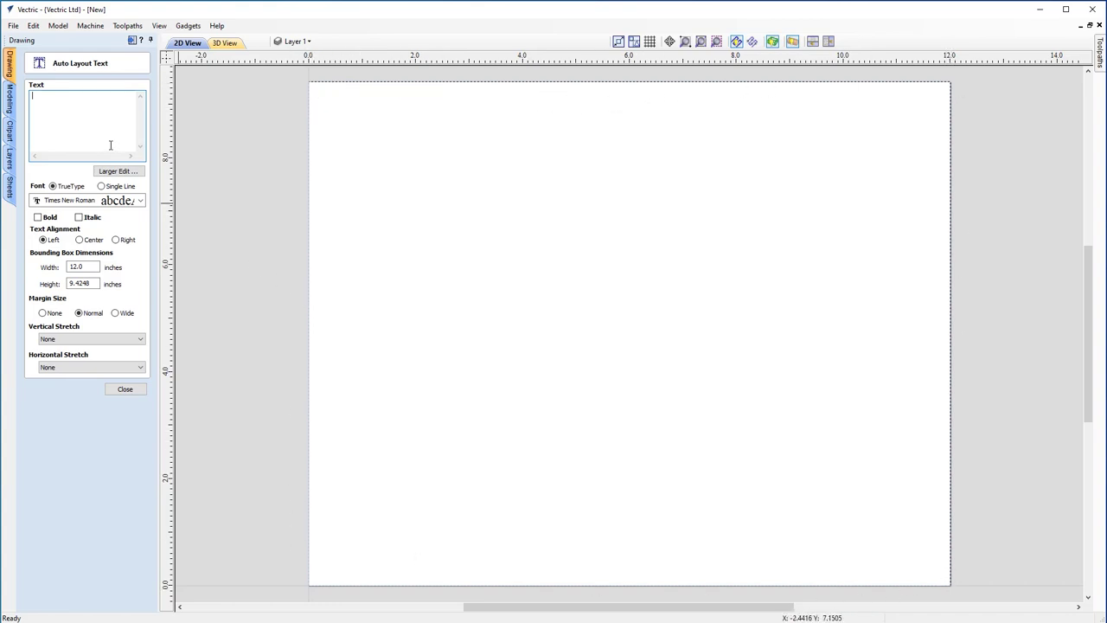
{"action": "type", "text": "WRAPPED"}
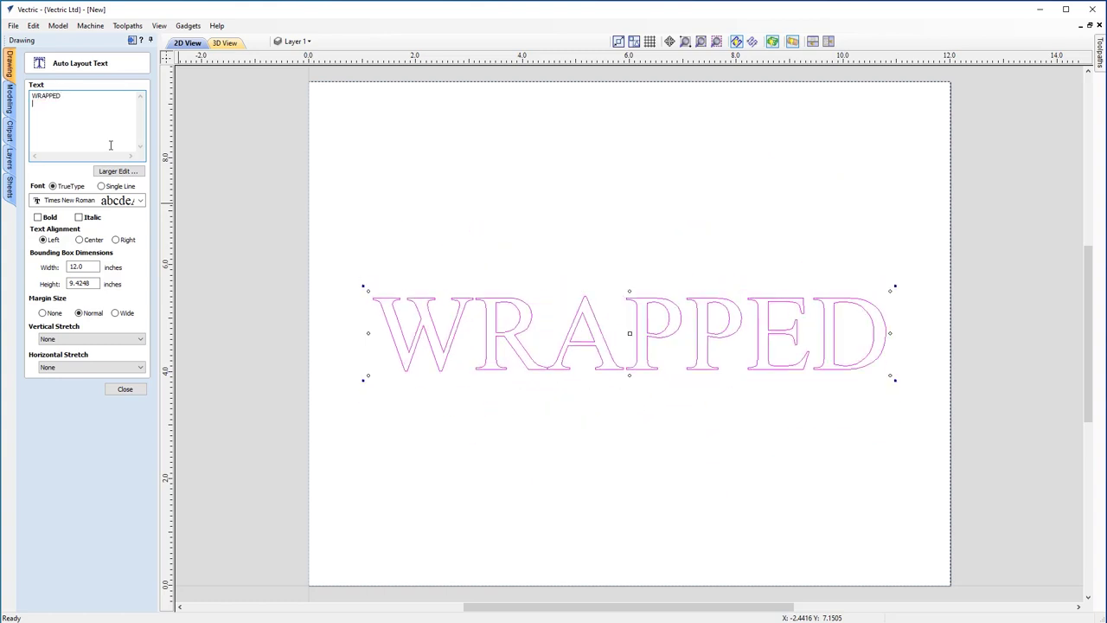
{"action": "key", "text": "Return"}
{"action": "type", "text": "ROTARY "}
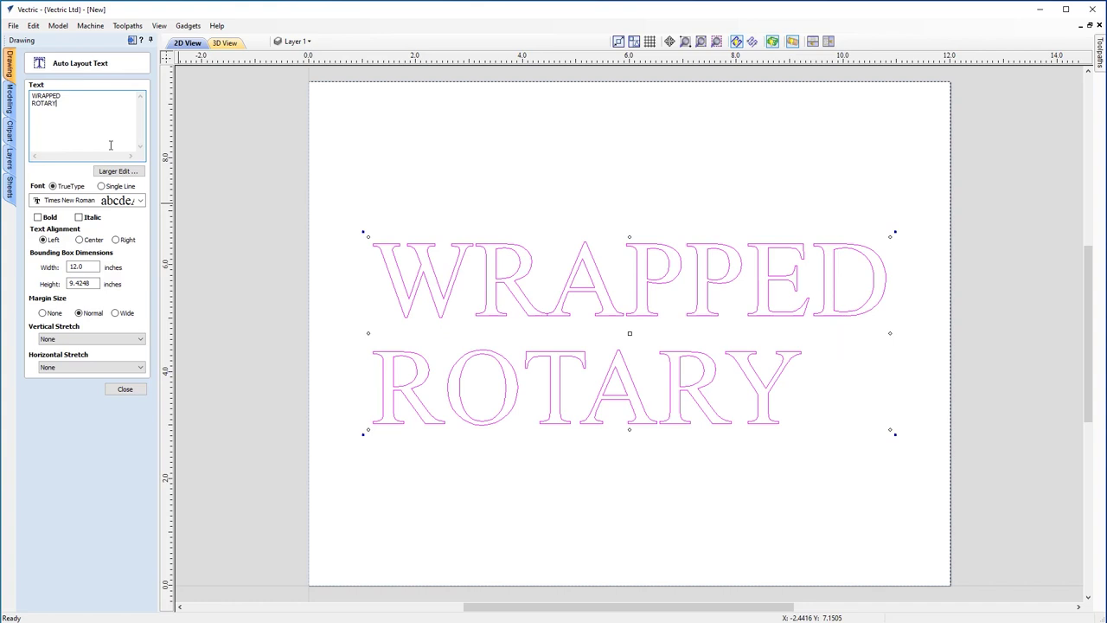
{"action": "type", "text": "TEXT"}
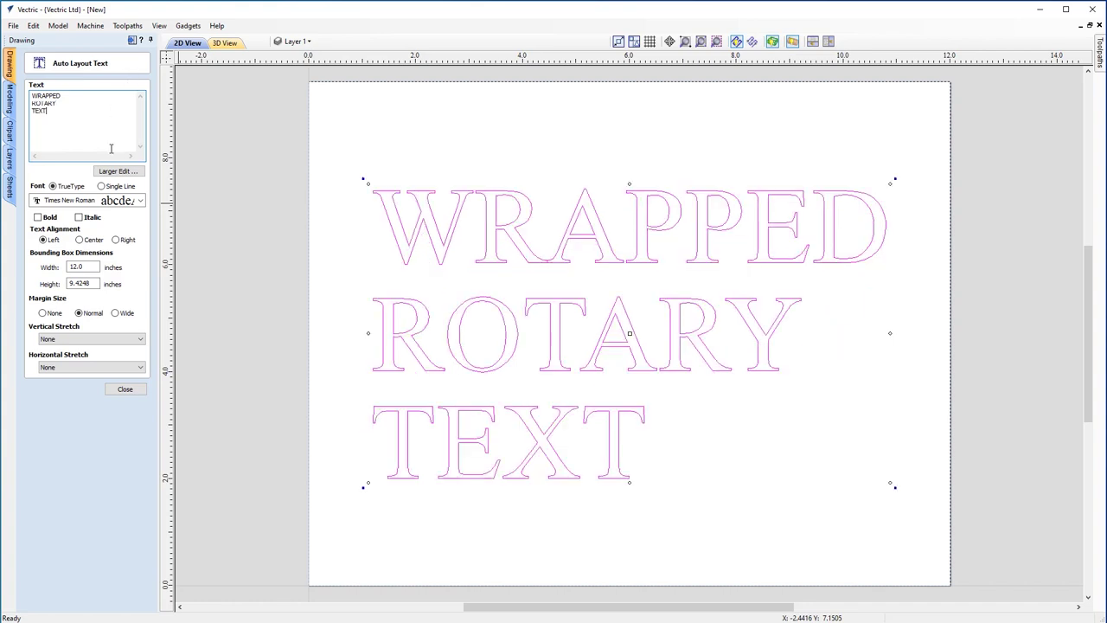
- Make the text bold Arial with centred alignment and close the text layout
{"action": "left_click", "coordinate": [120, 202]}
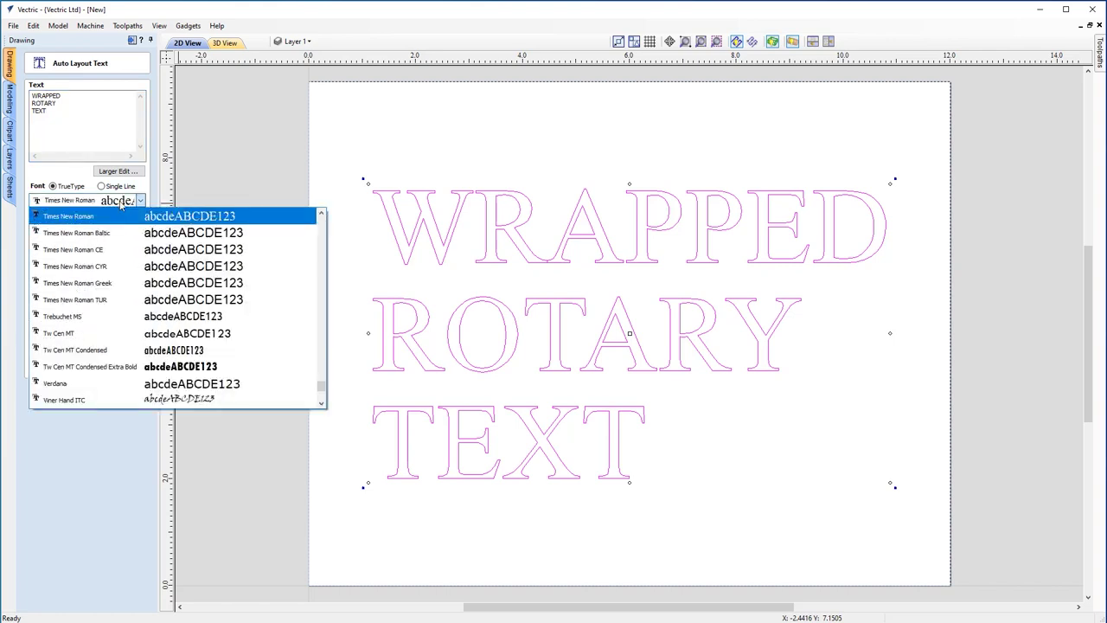
{"action": "key", "text": "Home"}
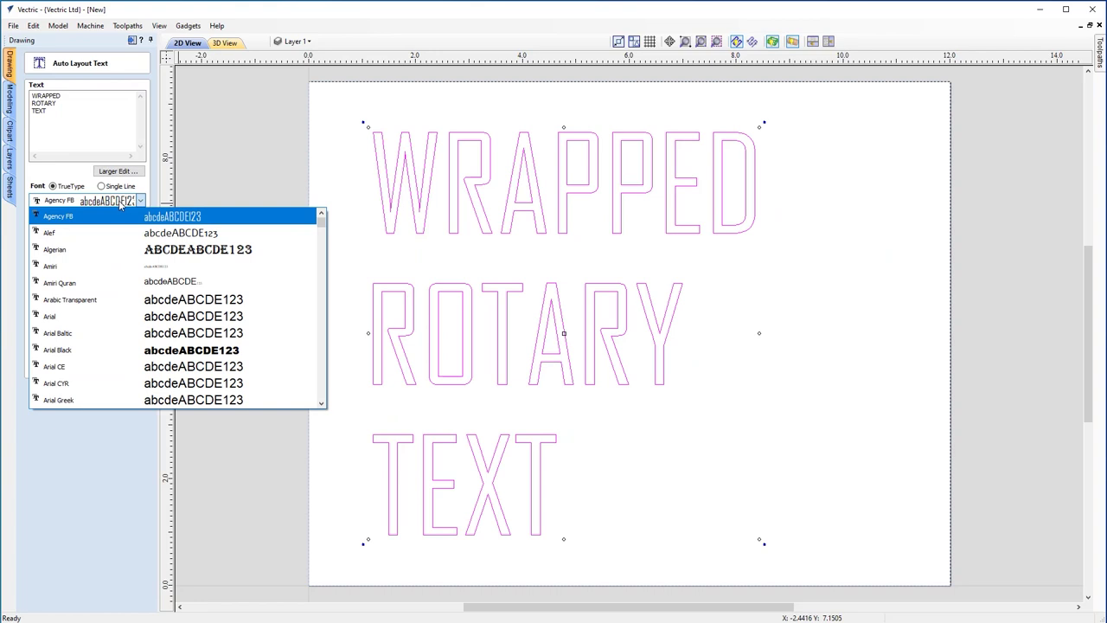
{"action": "left_click", "coordinate": [104, 317]}
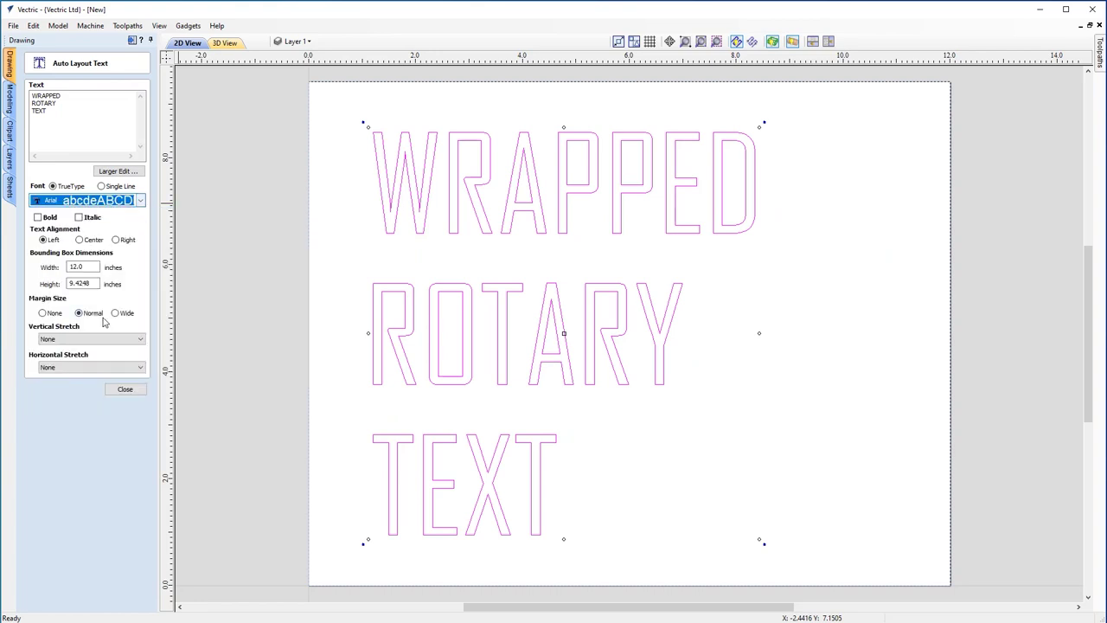
{"action": "left_click", "coordinate": [37, 218]}
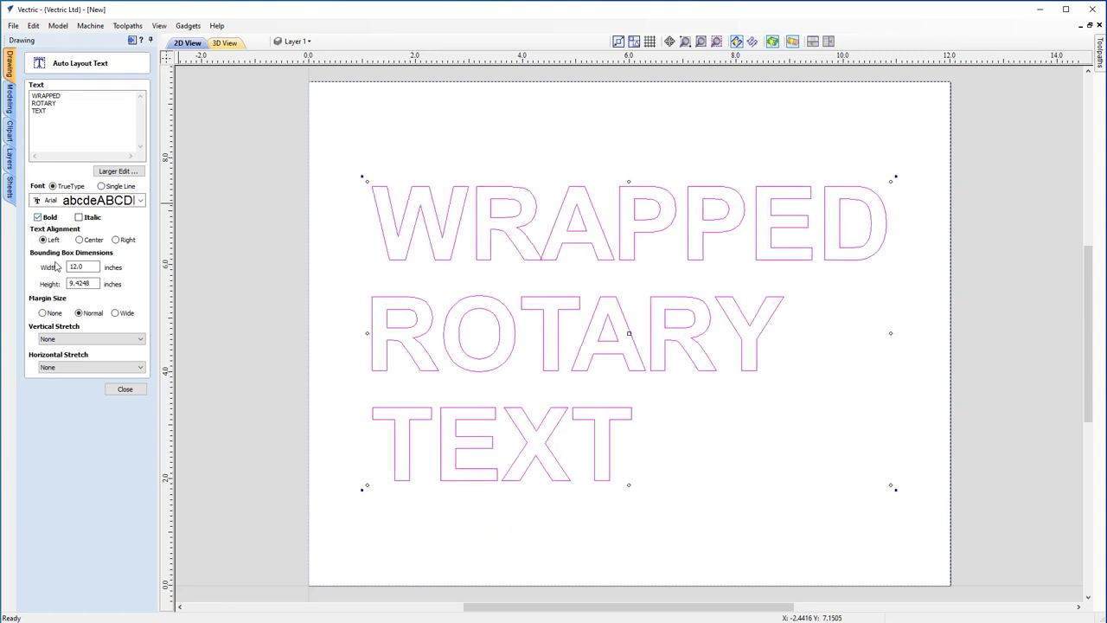
{"action": "left_click", "coordinate": [81, 240]}
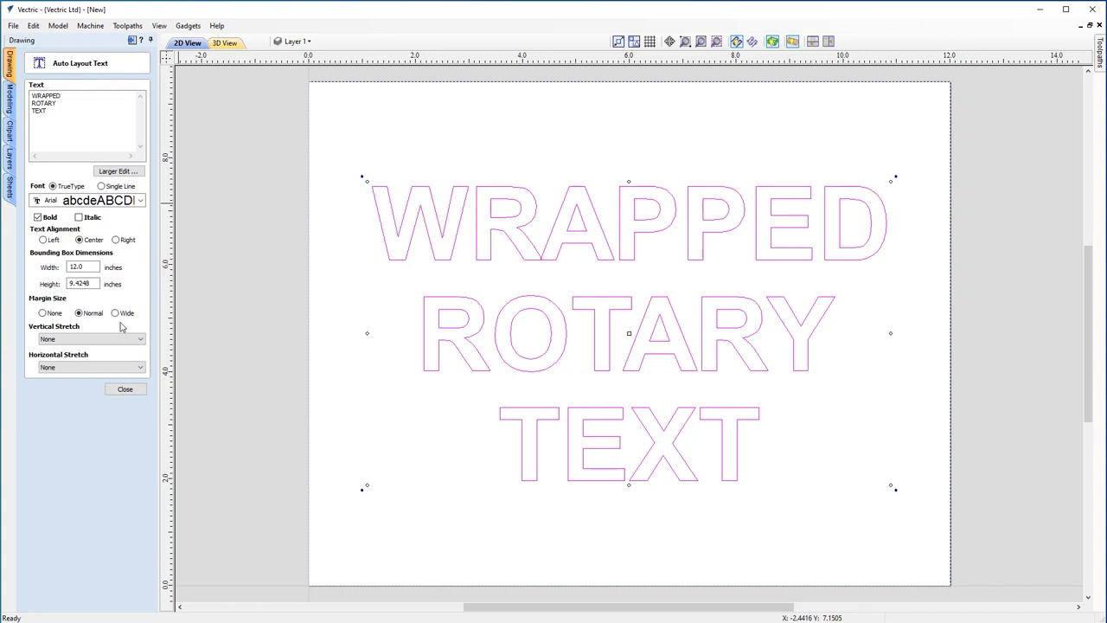
{"action": "left_click", "coordinate": [125, 390]}
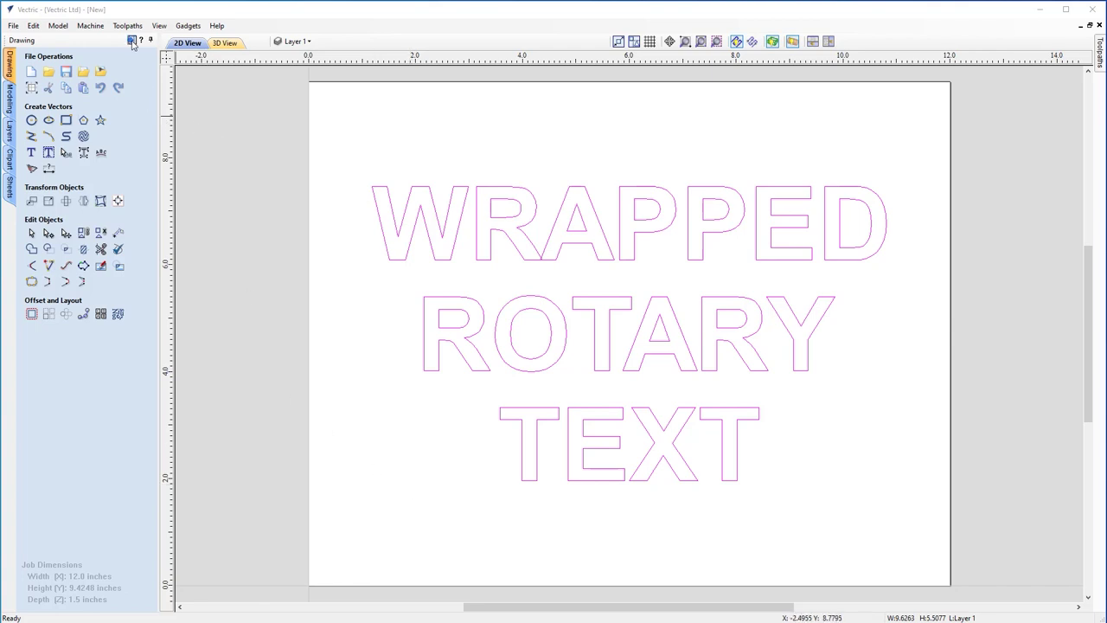
- In Toolpaths Material Setup, set diameter 3.0 and clearance, plunge and home Z gap to 0.5 inches
{"action": "left_click", "coordinate": [132, 42]}
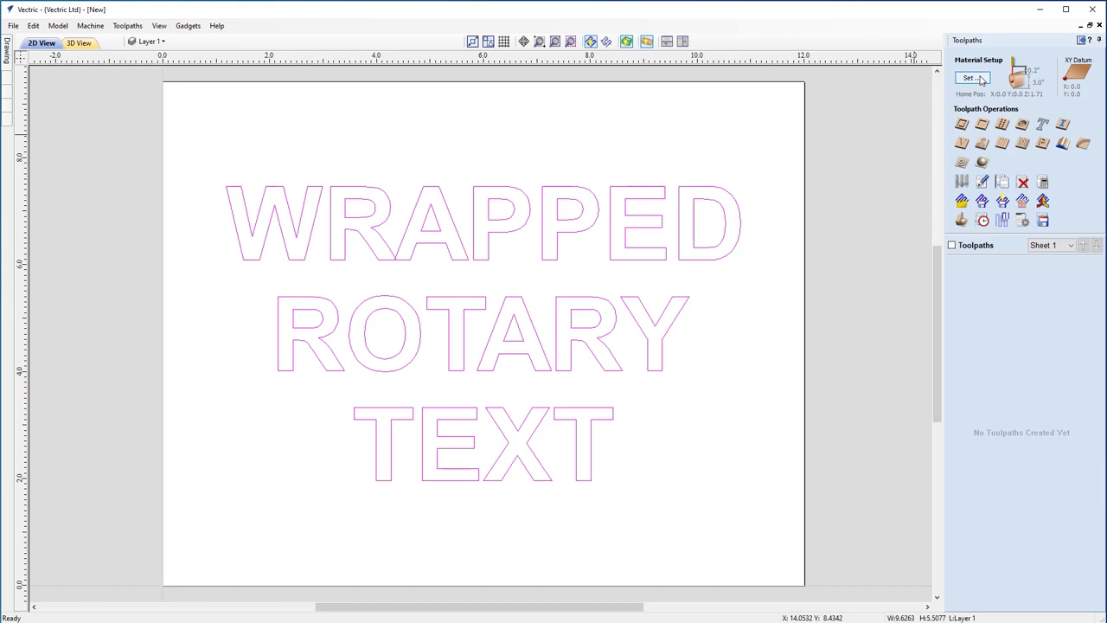
{"action": "left_click", "coordinate": [980, 78]}
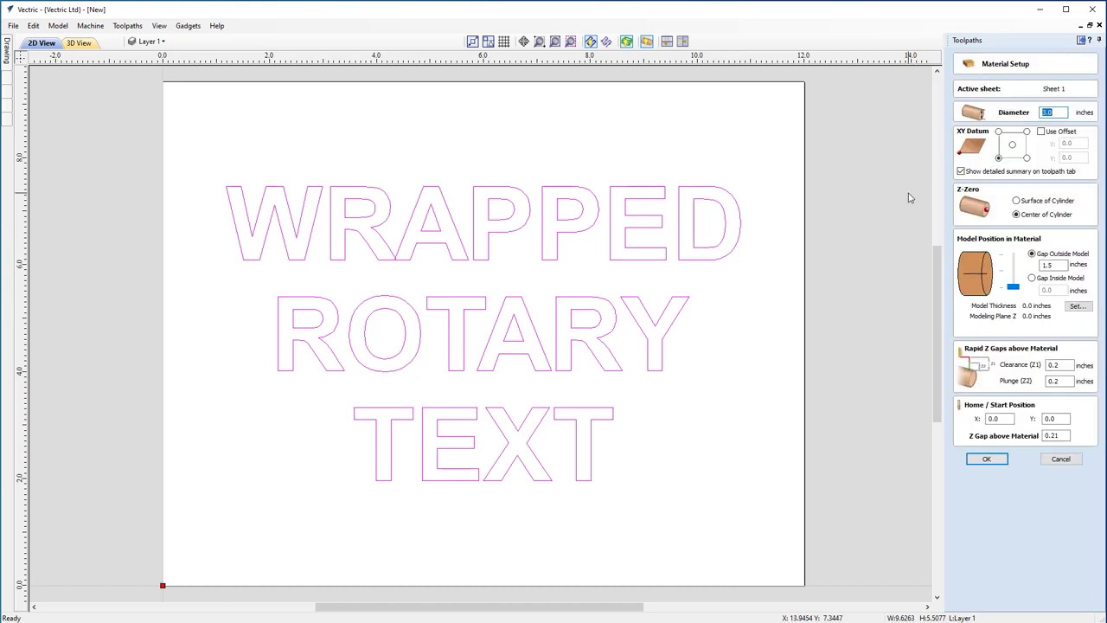
{"action": "left_click", "coordinate": [1064, 114]}
{"action": "left_click", "coordinate": [1056, 364]}
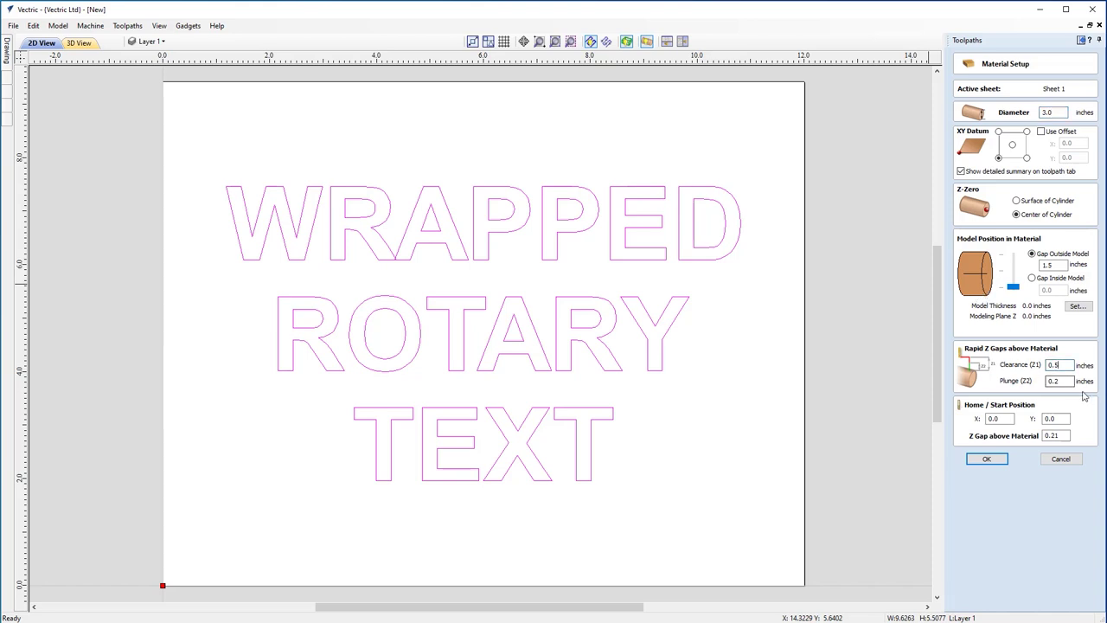
{"action": "left_click", "coordinate": [1060, 381]}
{"action": "left_click", "coordinate": [1066, 435]}
{"action": "key", "text": "BackSpace"}
{"action": "key", "text": "BackSpace"}
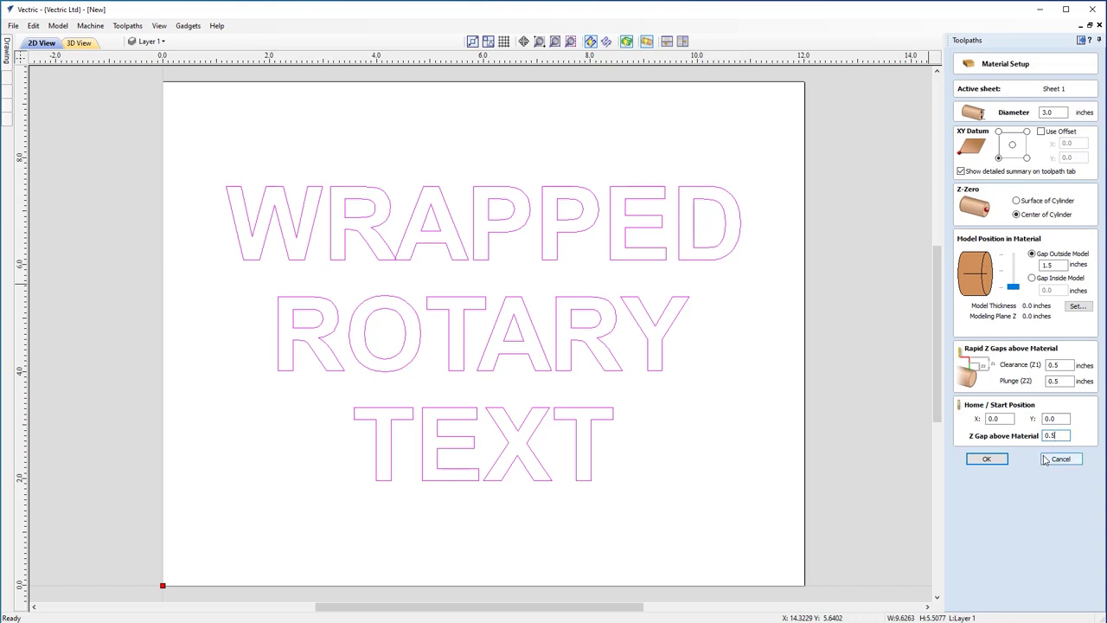
{"action": "left_click", "coordinate": [988, 459]}
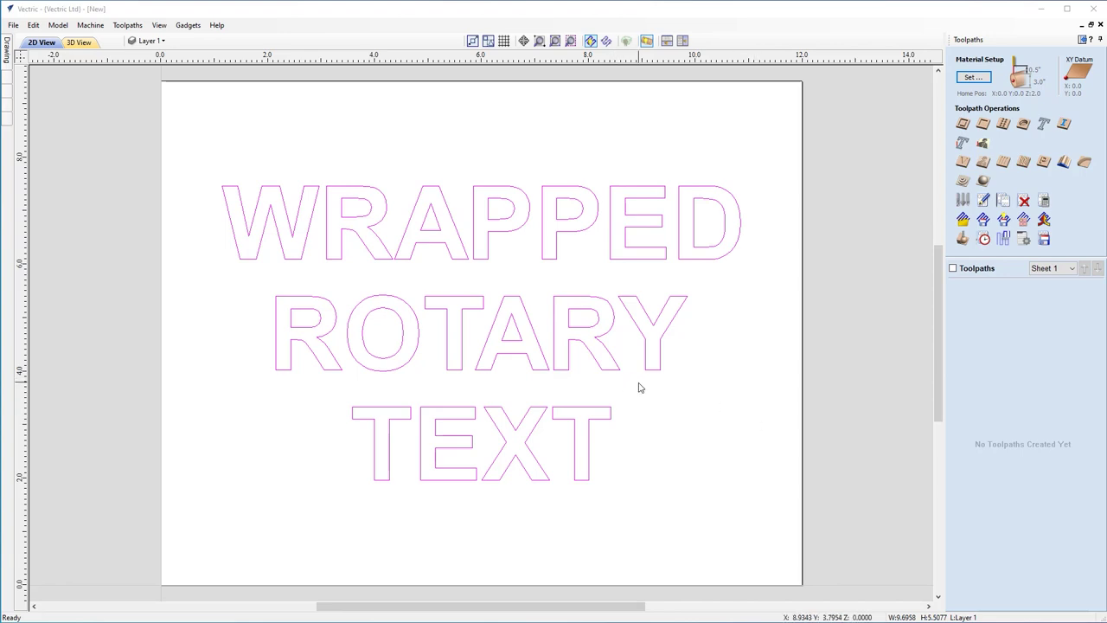
- Select all the text outlines and start a pocket toolpath with a 0.1-inch cut depth
{"action": "left_click", "coordinate": [651, 456]}
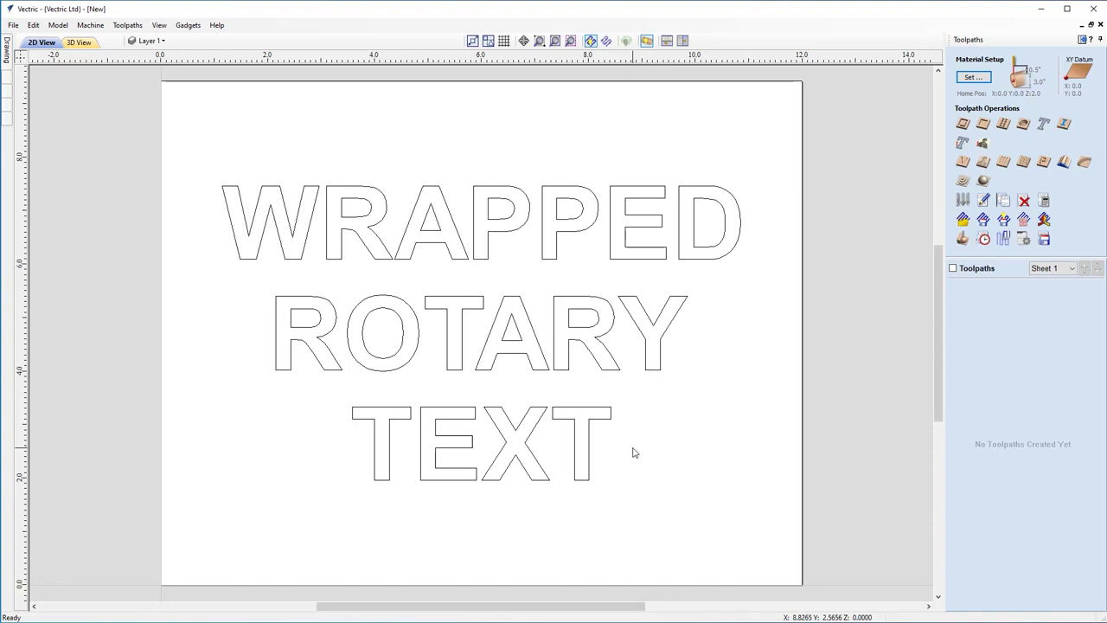
{"action": "left_click", "coordinate": [609, 415]}
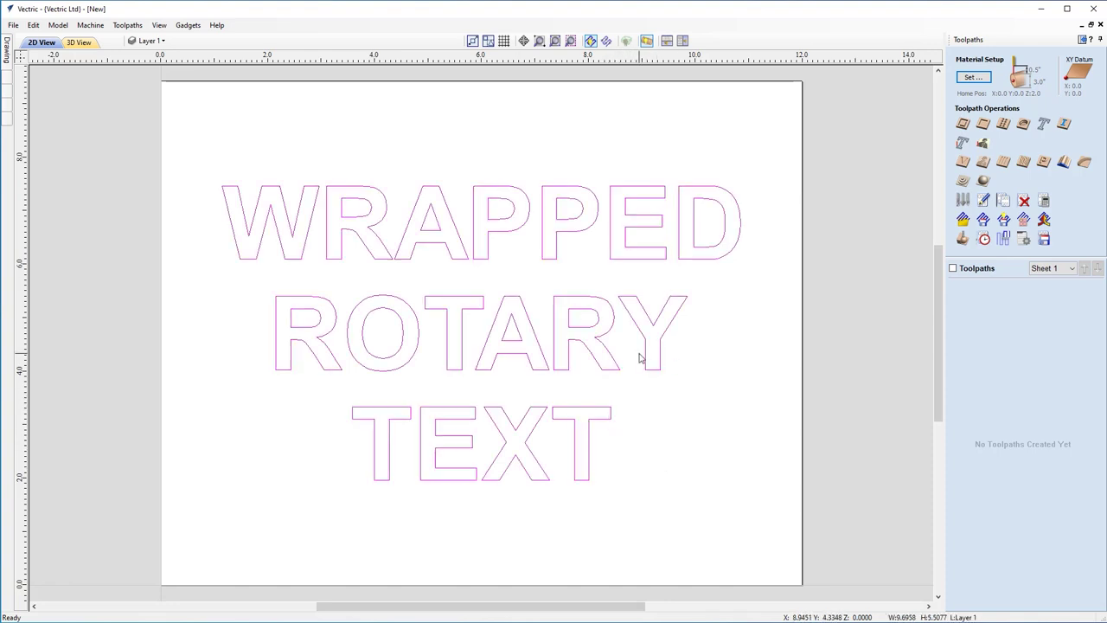
{"action": "left_click", "coordinate": [984, 124]}
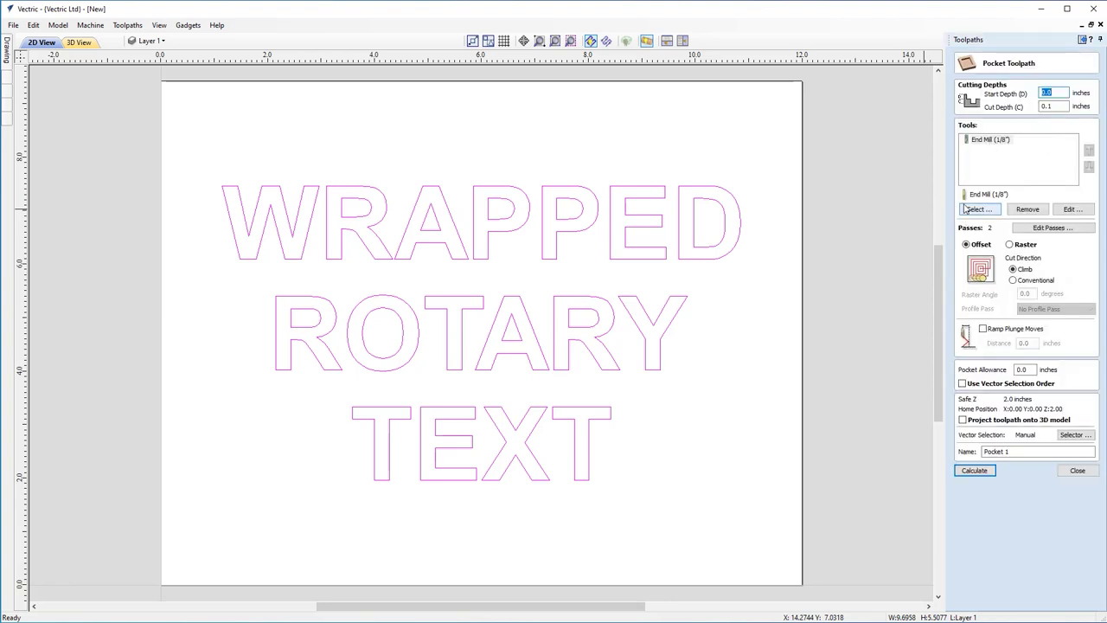
{"action": "left_click", "coordinate": [1052, 106]}
{"action": "left_click", "coordinate": [1053, 107]}
{"action": "left_click", "coordinate": [1004, 141]}
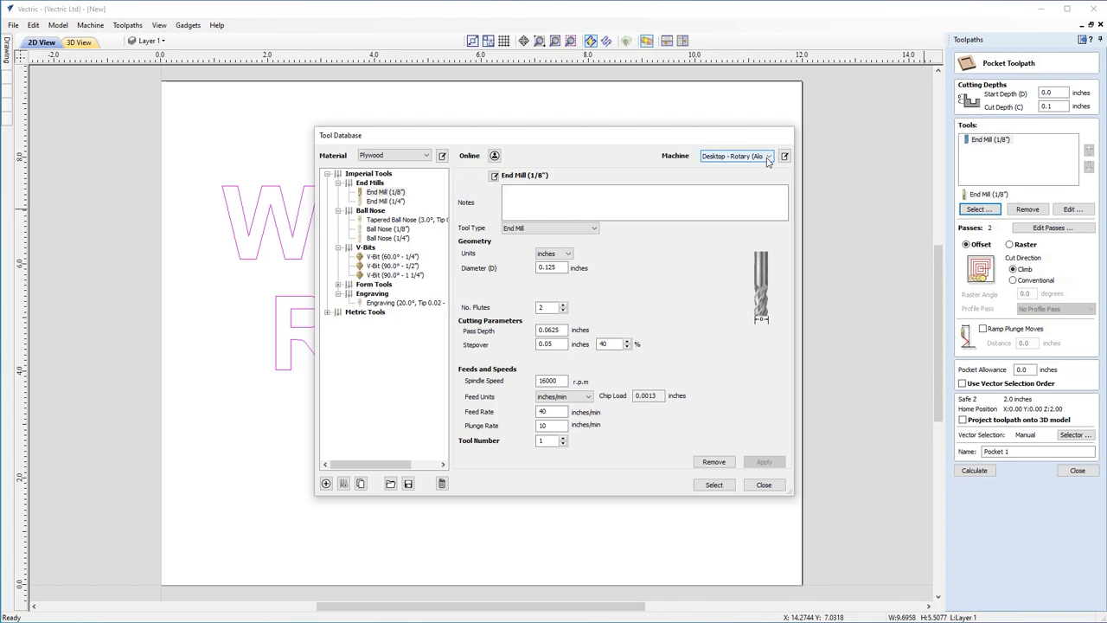
- Keep the Desktop - Rotary (Along X) machine and select the End Mill (1/8") cutter
{"action": "left_click", "coordinate": [767, 158]}
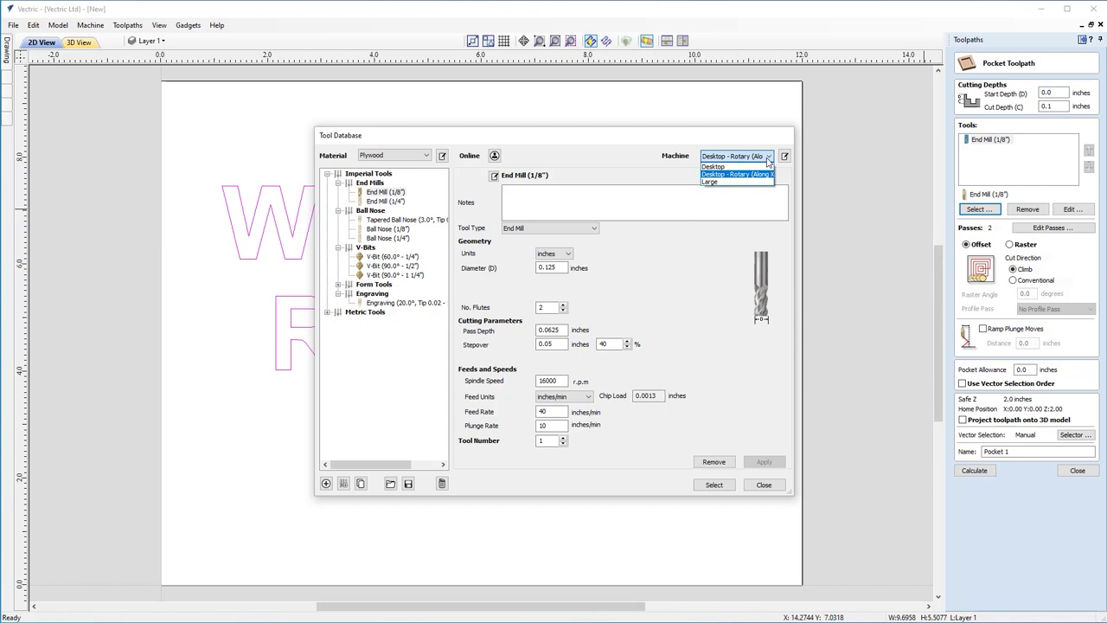
{"action": "left_click", "coordinate": [767, 160]}
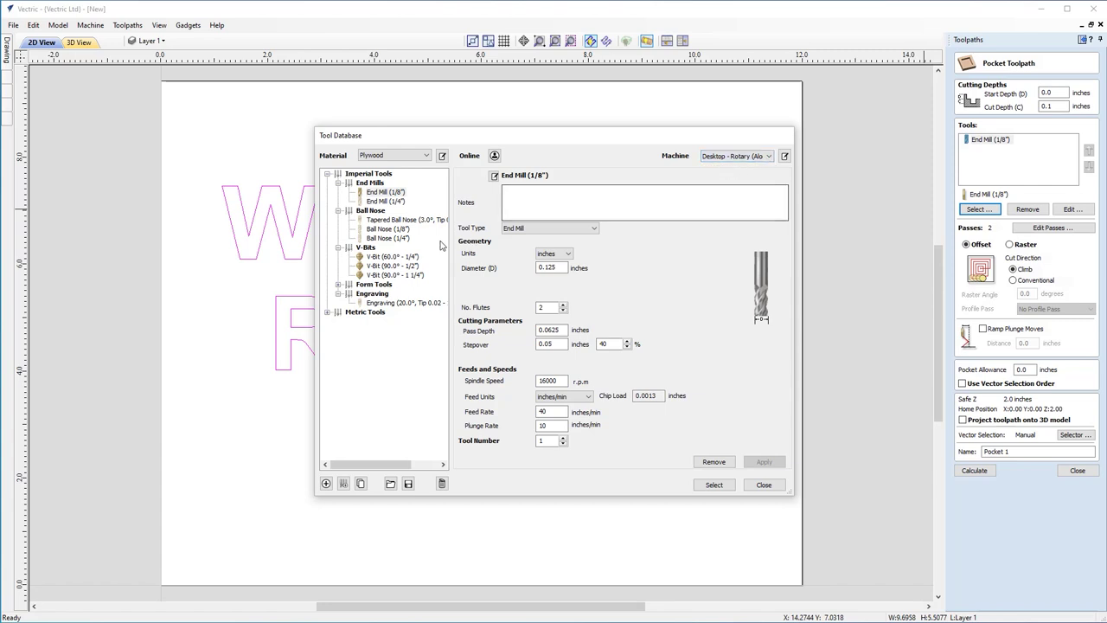
{"action": "left_click", "coordinate": [399, 192]}
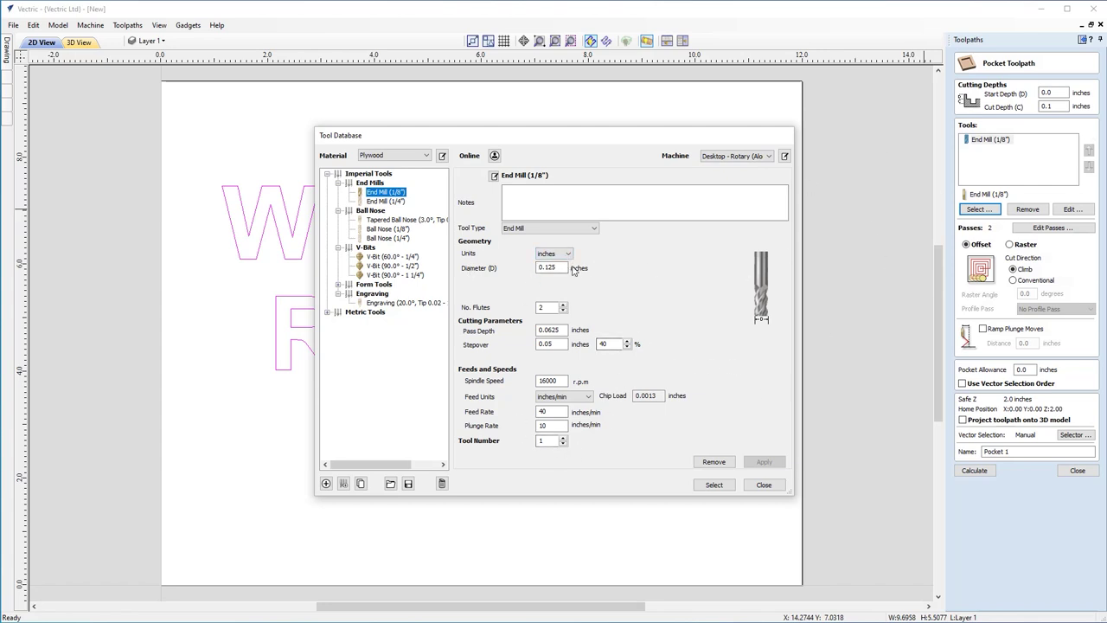
{"action": "left_click", "coordinate": [763, 486]}
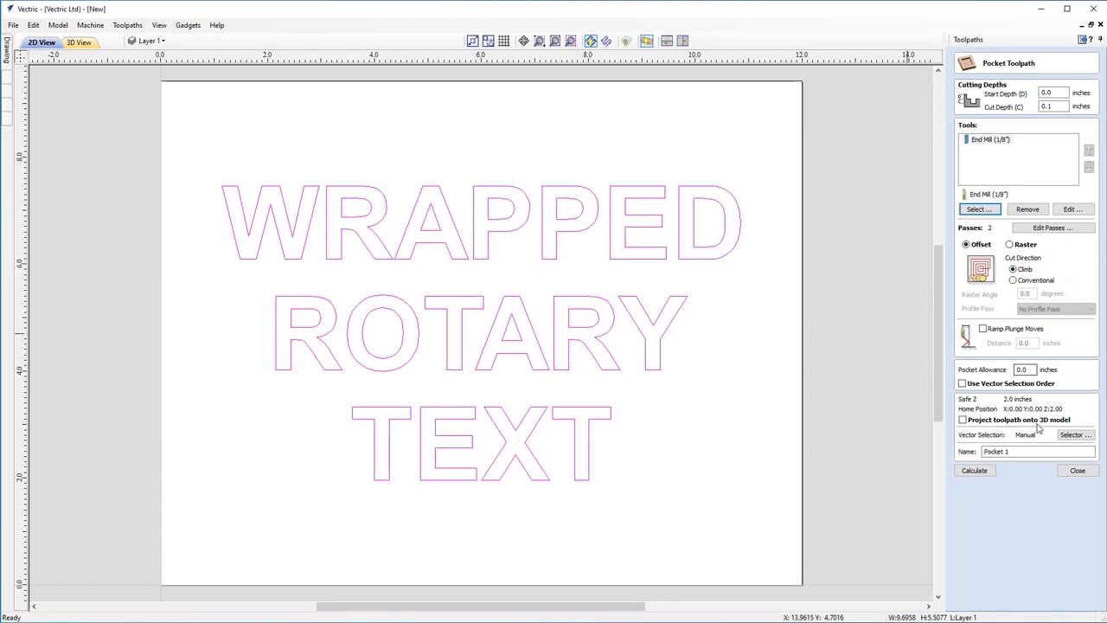
- Calculate and preview Pocket 1, rolling the cylinder to inspect WRAPPED, ROTARY and TEXT
{"action": "left_click", "coordinate": [974, 469]}
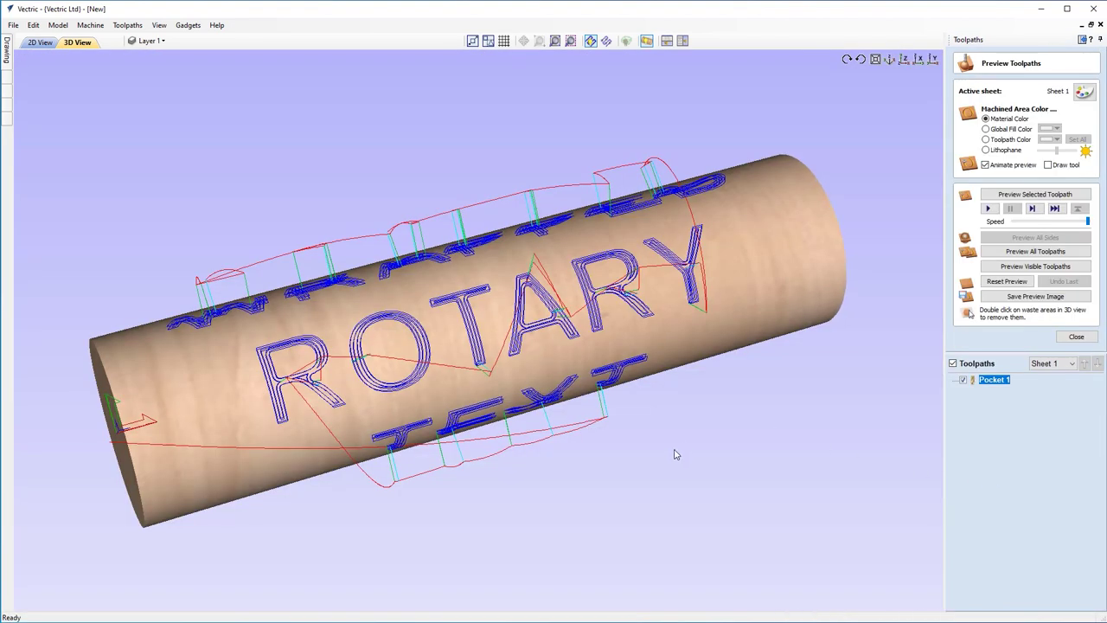
{"action": "left_click", "coordinate": [1025, 268]}
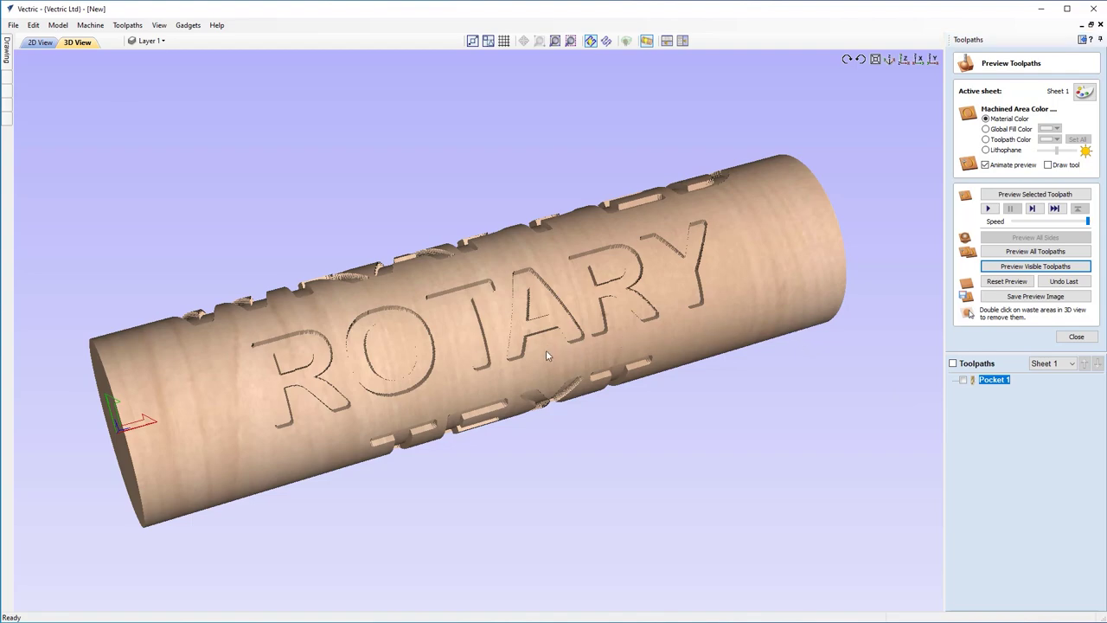
{"action": "left_click_drag", "start_coordinate": [546, 349], "coordinate": [142, 317]}
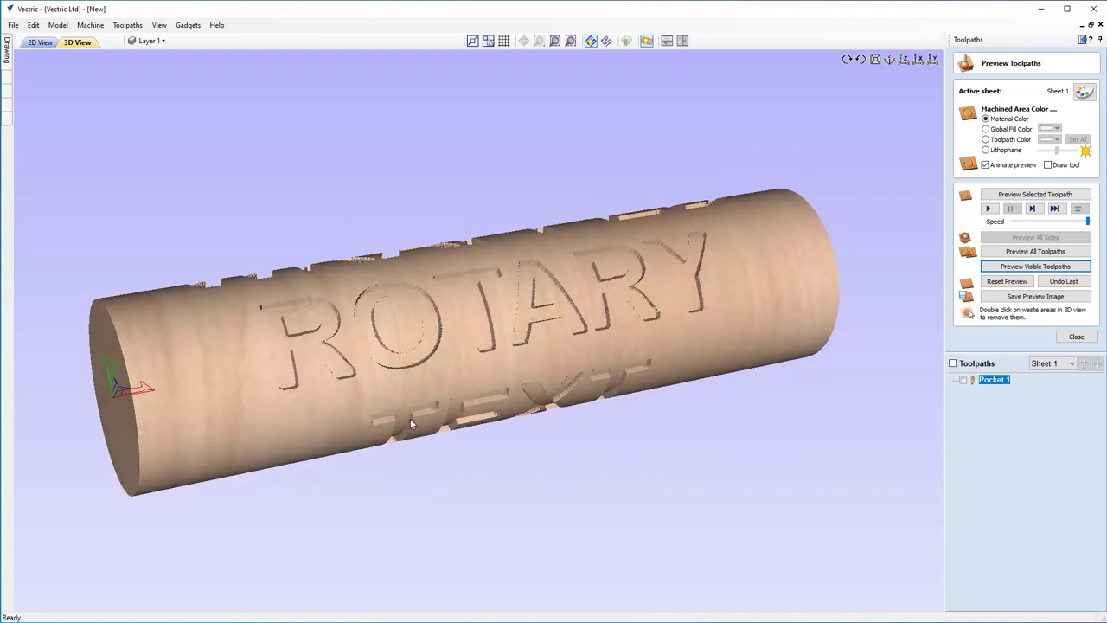
{"action": "left_click_drag", "start_coordinate": [505, 381], "coordinate": [514, 438]}
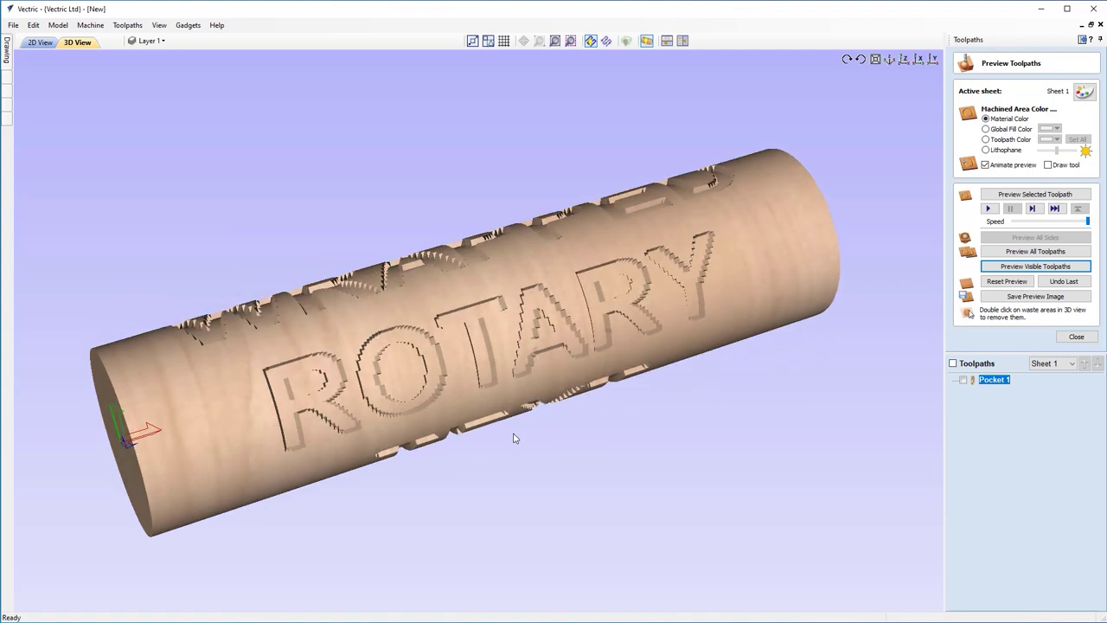
{"action": "left_click_drag", "start_coordinate": [529, 316], "coordinate": [576, 415]}
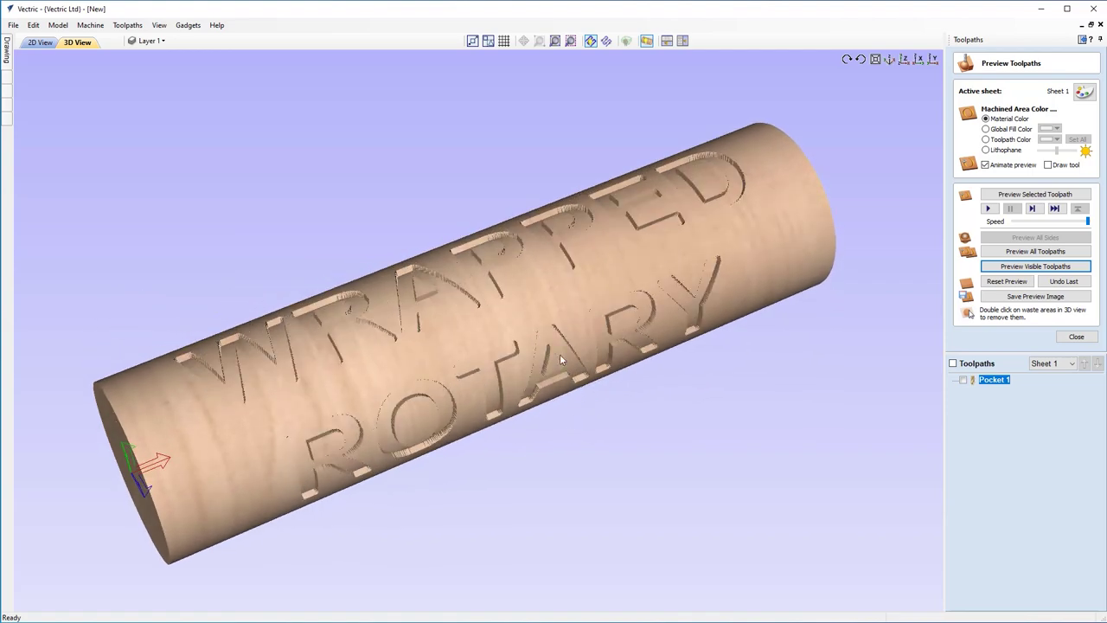
{"action": "left_click_drag", "start_coordinate": [560, 353], "coordinate": [488, 176]}
{"action": "left_click_drag", "start_coordinate": [586, 319], "coordinate": [369, 434]}
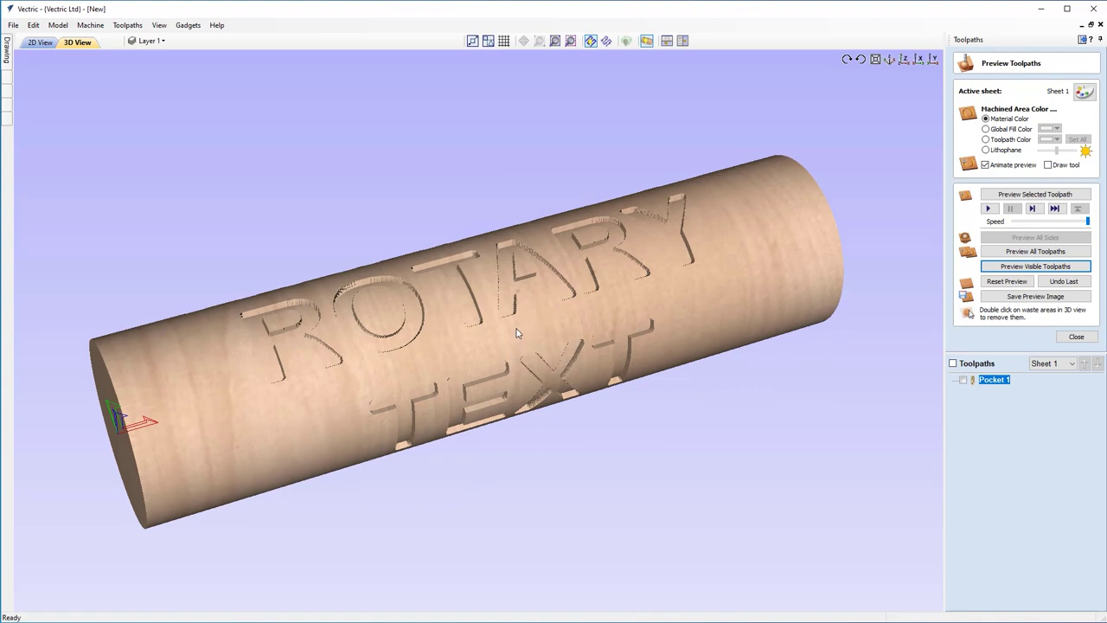
{"action": "left_click_drag", "start_coordinate": [517, 332], "coordinate": [560, 407]}
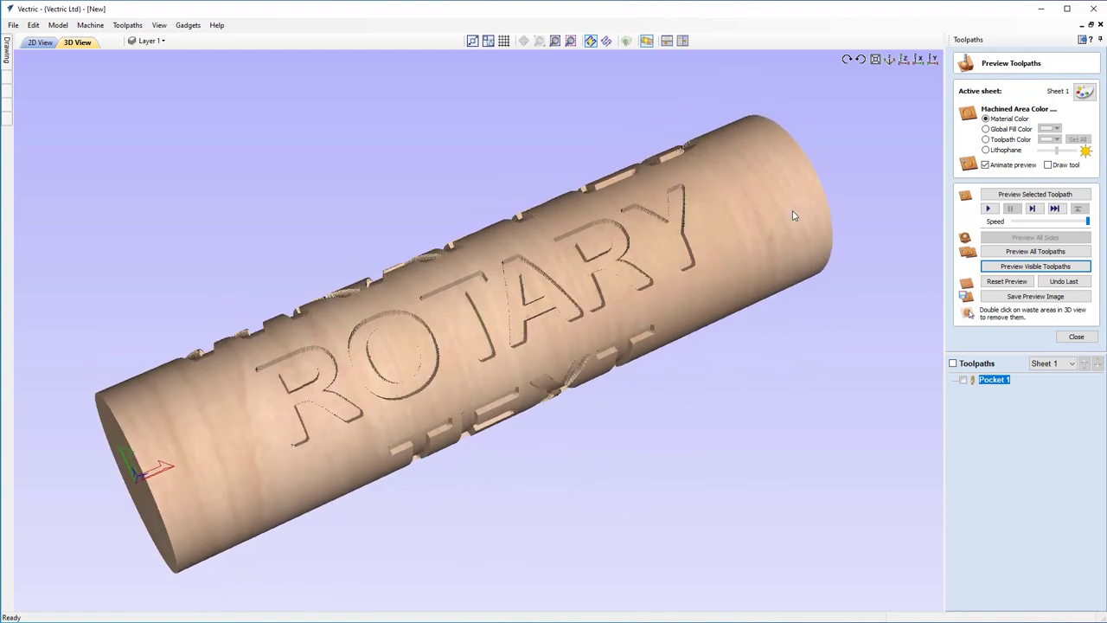
{"action": "left_click", "coordinate": [919, 60]}
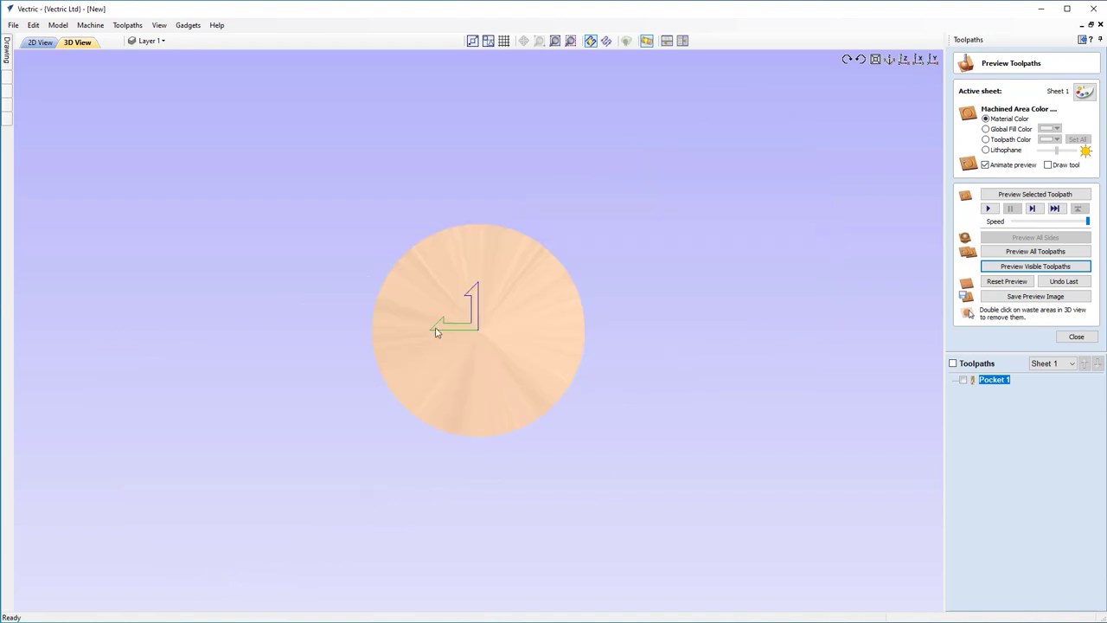
- Inspect the carved cylinder from side, top and tilted perspective views
{"action": "left_click", "coordinate": [932, 59]}
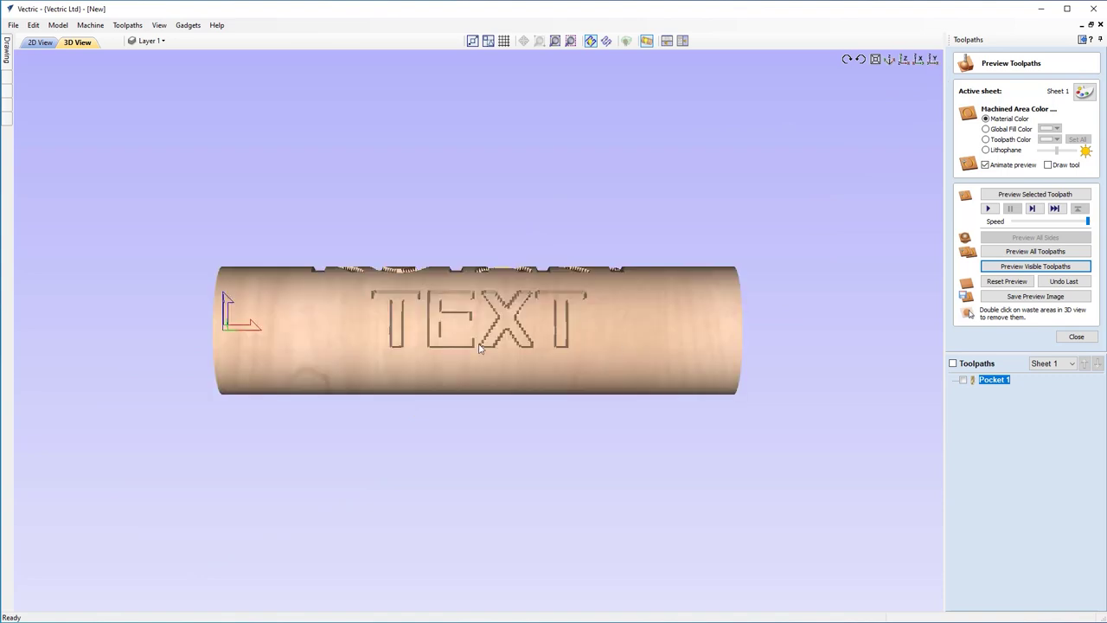
{"action": "left_click", "coordinate": [904, 61]}
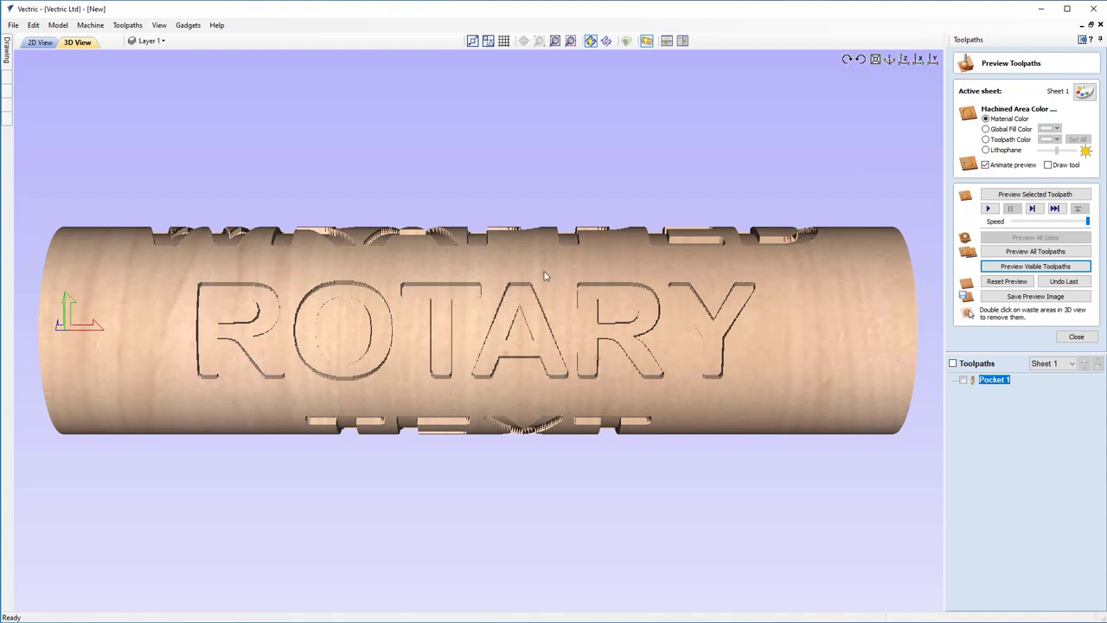
{"action": "left_click_drag", "start_coordinate": [676, 313], "coordinate": [577, 339]}
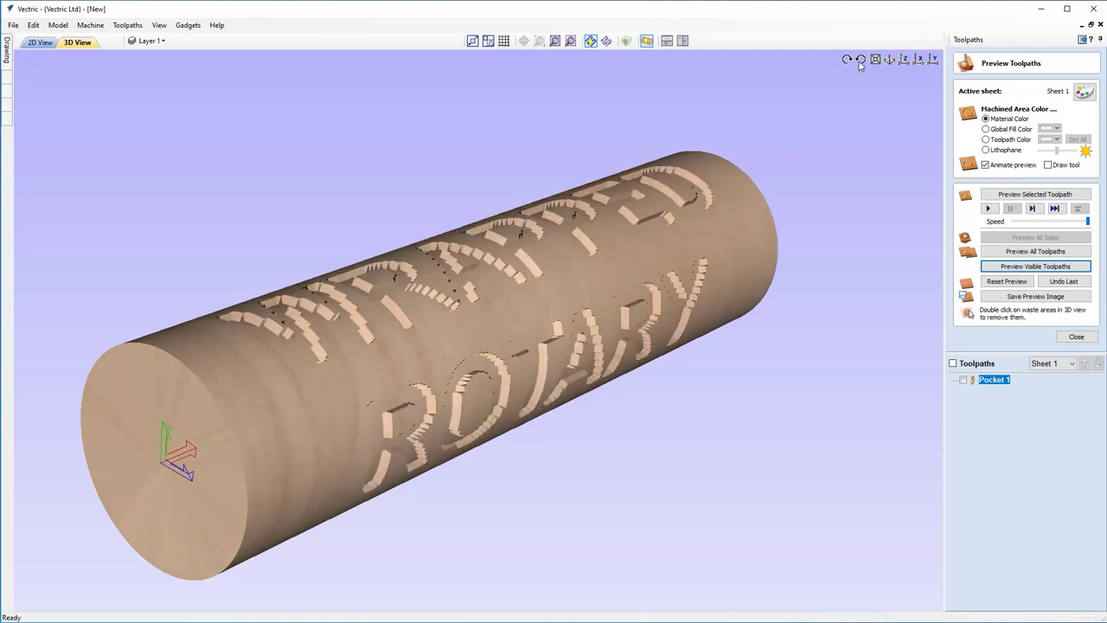
{"action": "left_click_drag", "start_coordinate": [622, 335], "coordinate": [666, 326]}
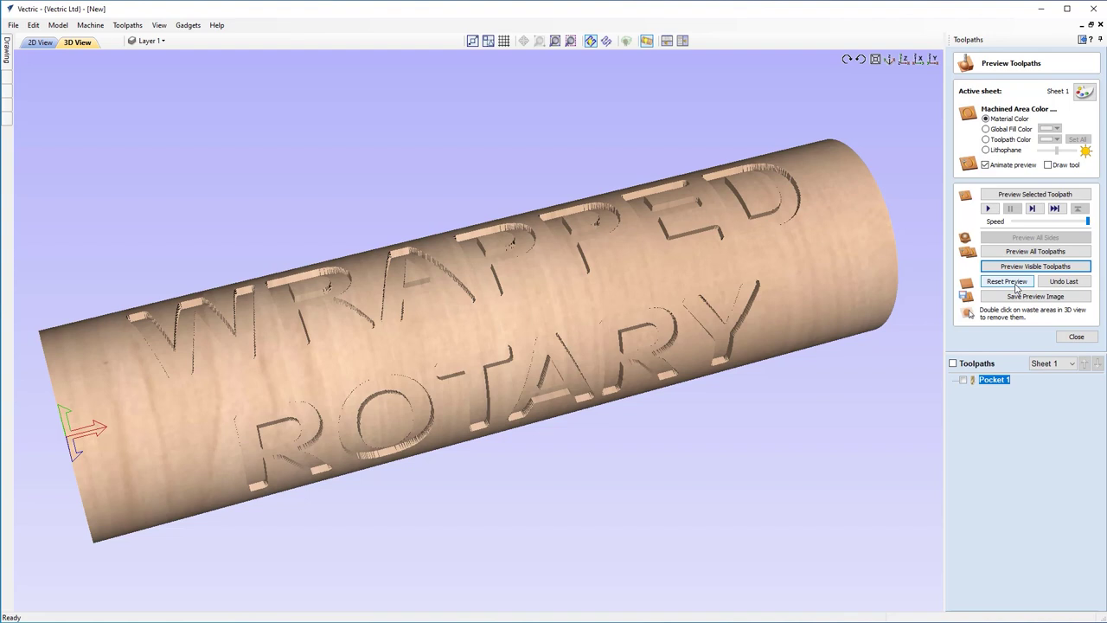
- Reset and close the carving preview, then delete the Pocket 1 toolpath
{"action": "left_click", "coordinate": [1009, 282]}
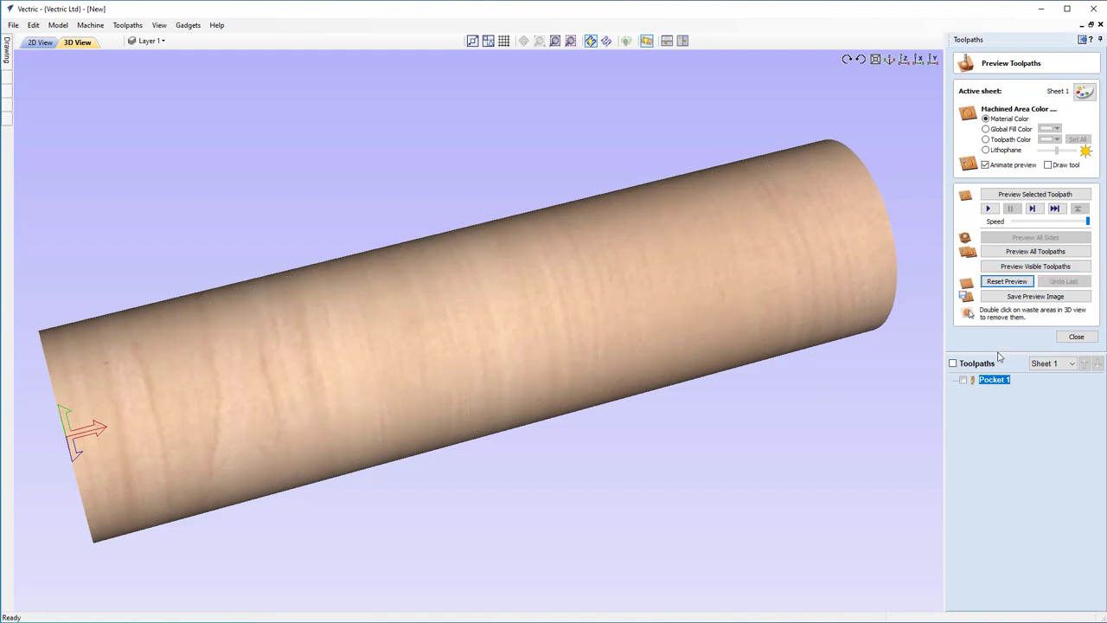
{"action": "left_click", "coordinate": [1072, 337]}
{"action": "right_click", "coordinate": [998, 288]}
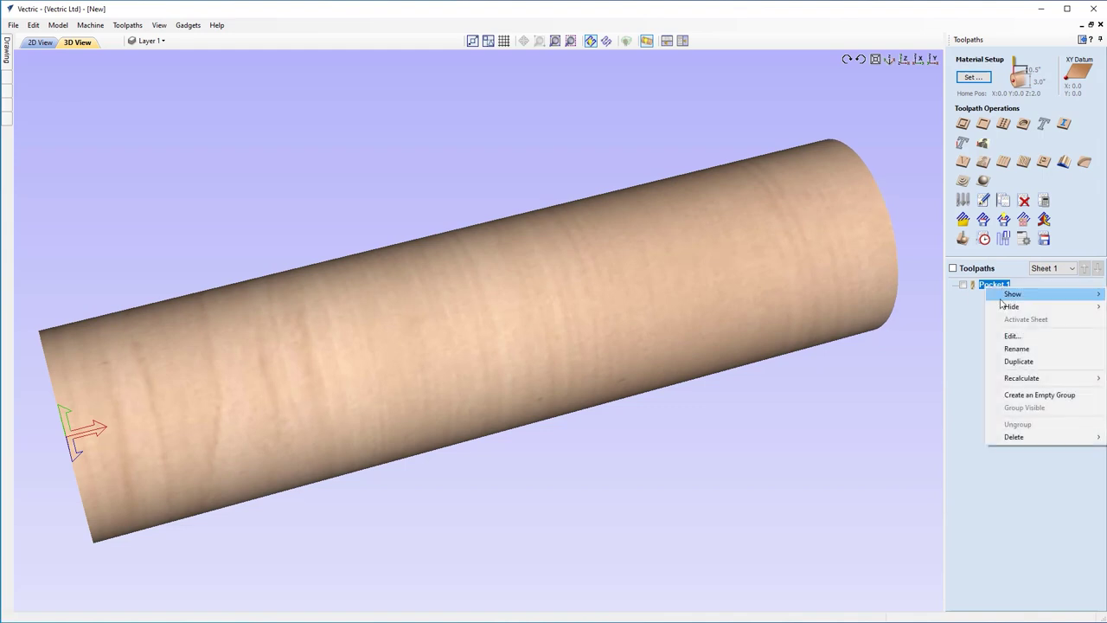
{"action": "mouse_move", "coordinate": [1022, 438]}
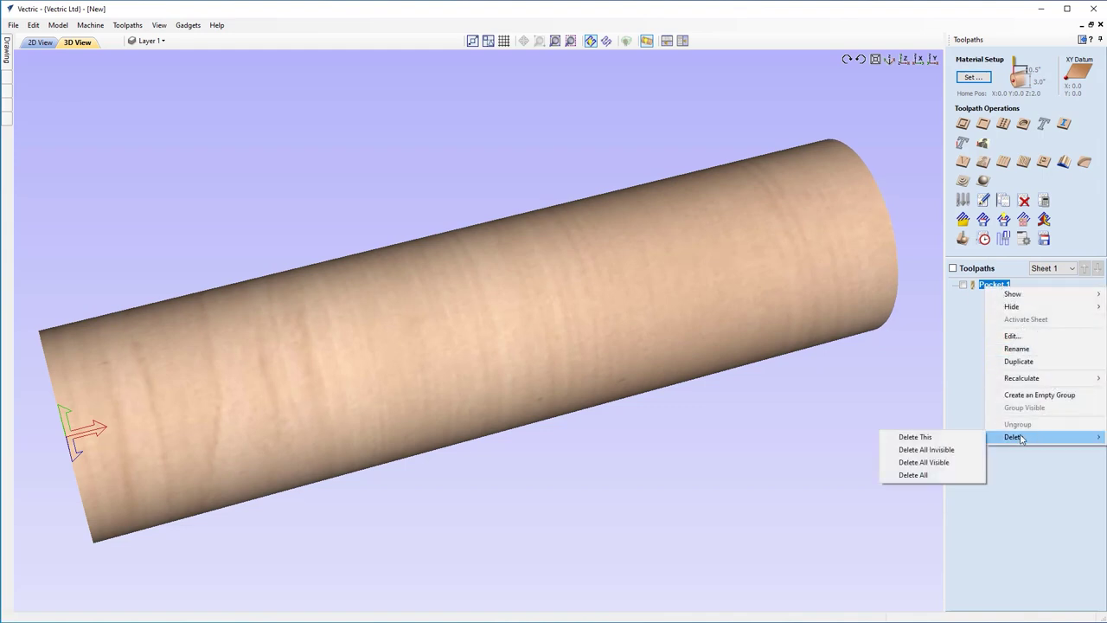
{"action": "left_click", "coordinate": [968, 440]}
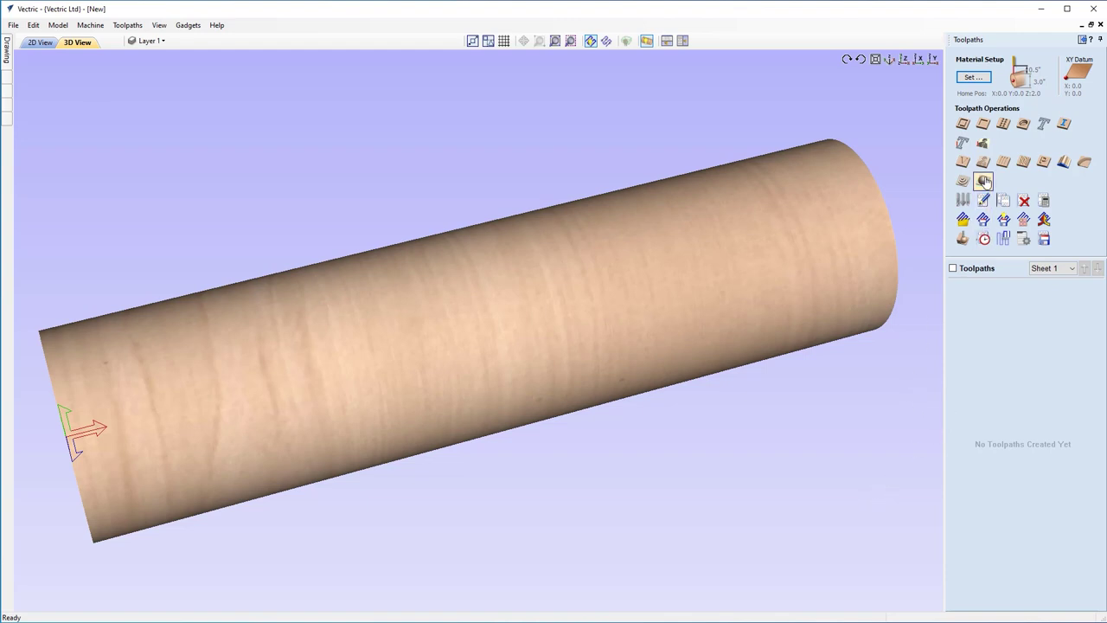
- Create and calculate V-Carve 1 with start depth 0.0 and the 90° 1¼-inch V-bit
{"action": "left_click", "coordinate": [964, 162]}
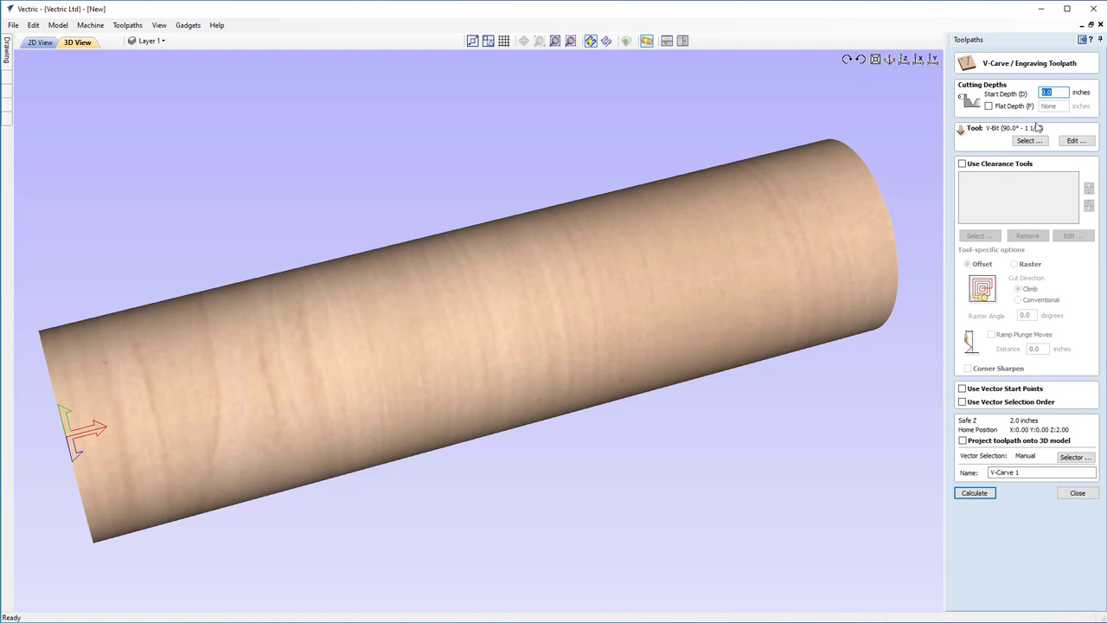
{"action": "left_click", "coordinate": [1064, 92]}
{"action": "left_click", "coordinate": [1028, 141]}
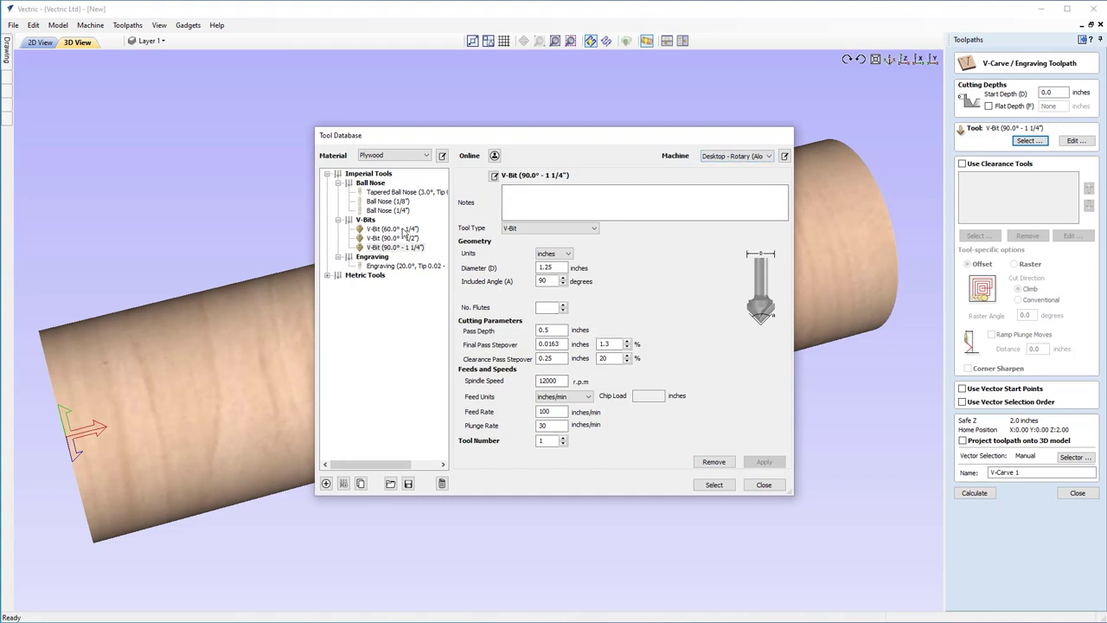
{"action": "left_click", "coordinate": [764, 485]}
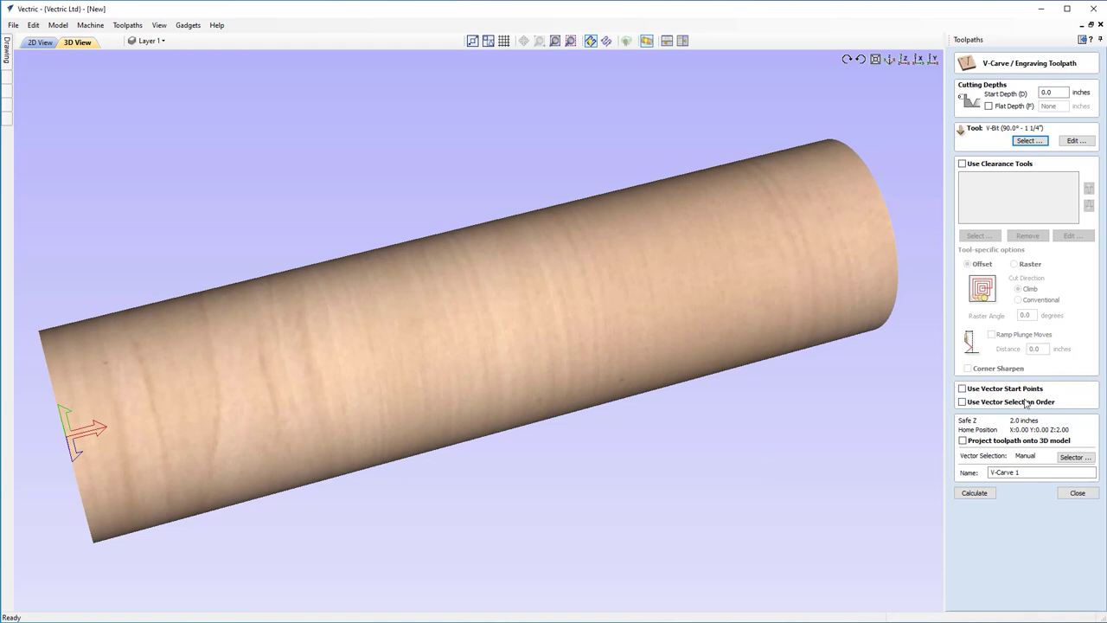
{"action": "left_click", "coordinate": [974, 493]}
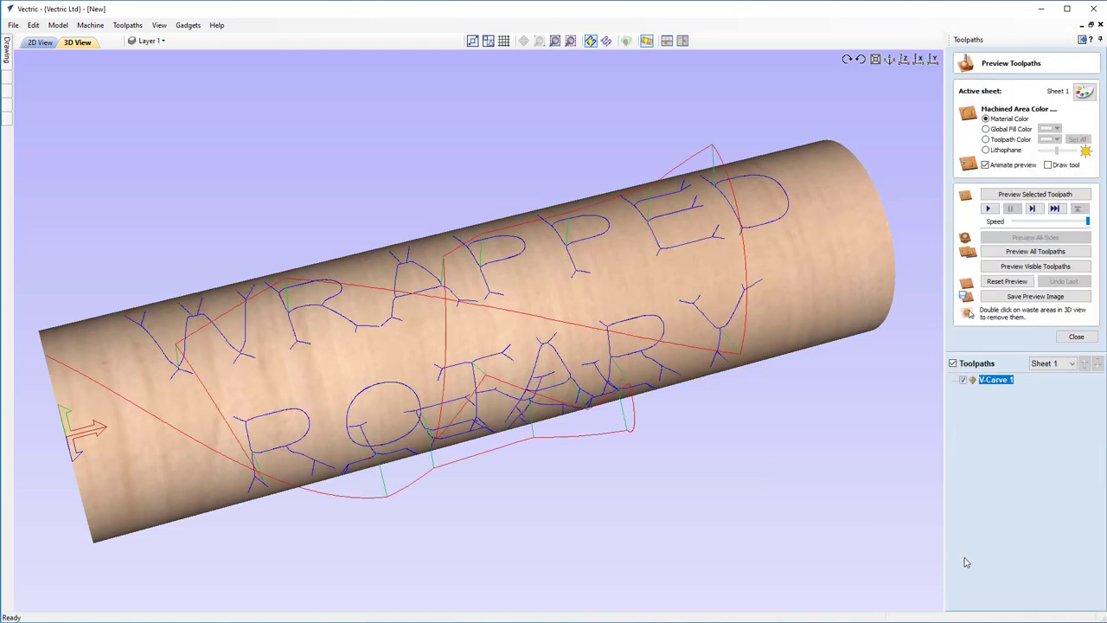
- Simulate V-Carve 1 and turn the cylinder to inspect the carved WRAPPED ROTARY TEXT lettering
{"action": "left_click_drag", "start_coordinate": [550, 310], "coordinate": [556, 377]}
{"action": "scroll", "coordinate": [548, 391], "scroll_direction": "down", "scroll_amount": 2}
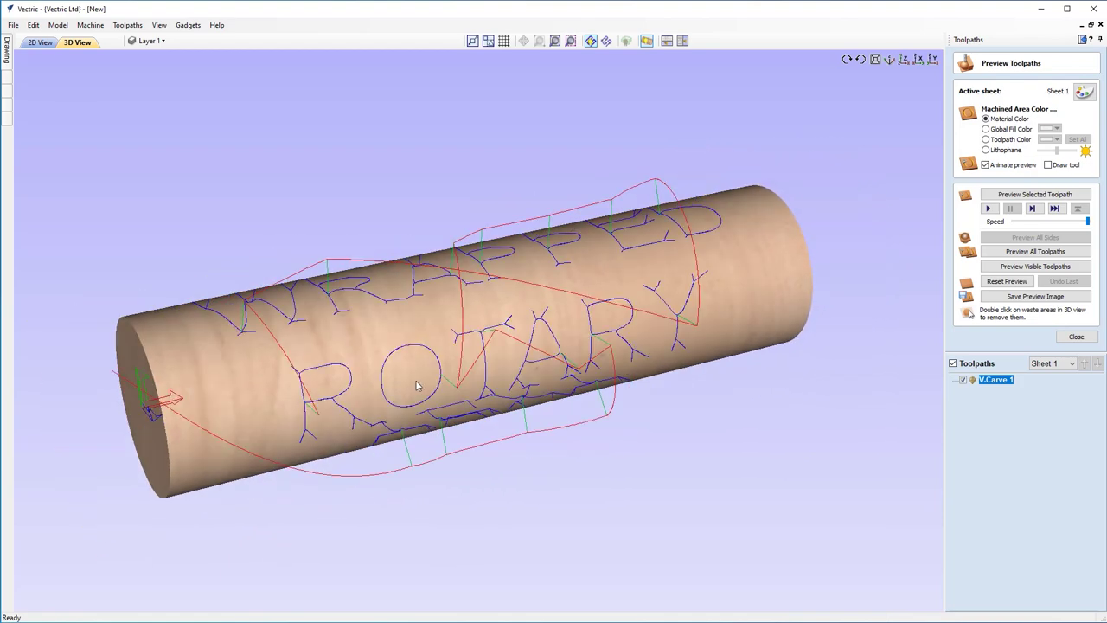
{"action": "left_click", "coordinate": [1021, 268]}
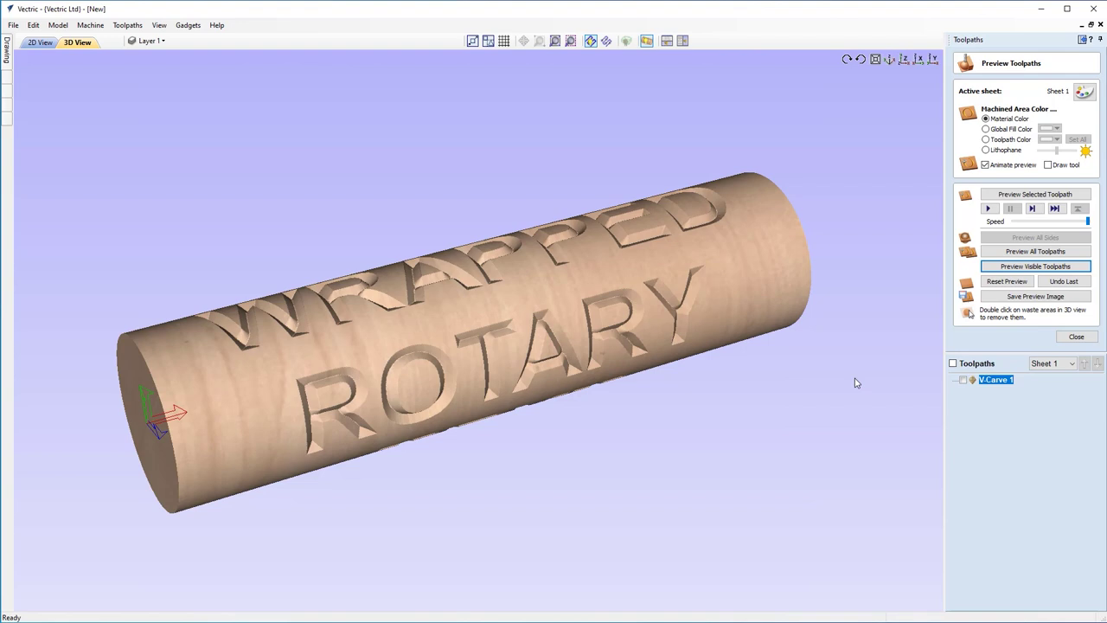
{"action": "left_click_drag", "start_coordinate": [484, 300], "coordinate": [507, 425]}
{"action": "left_click_drag", "start_coordinate": [424, 429], "coordinate": [491, 96]}
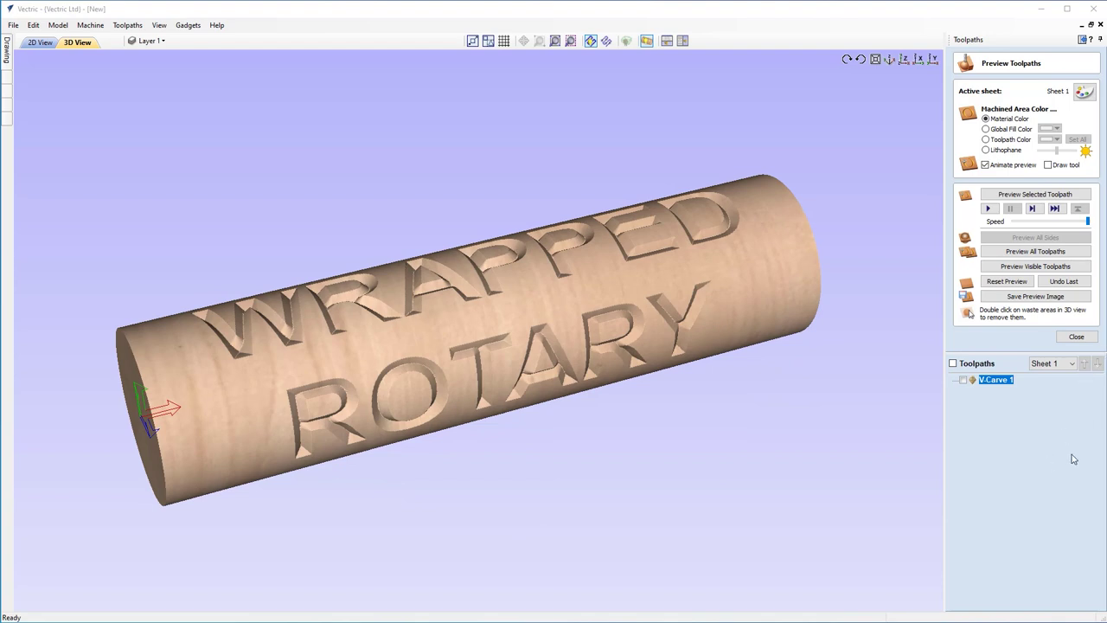
{"action": "left_click", "coordinate": [1077, 340]}
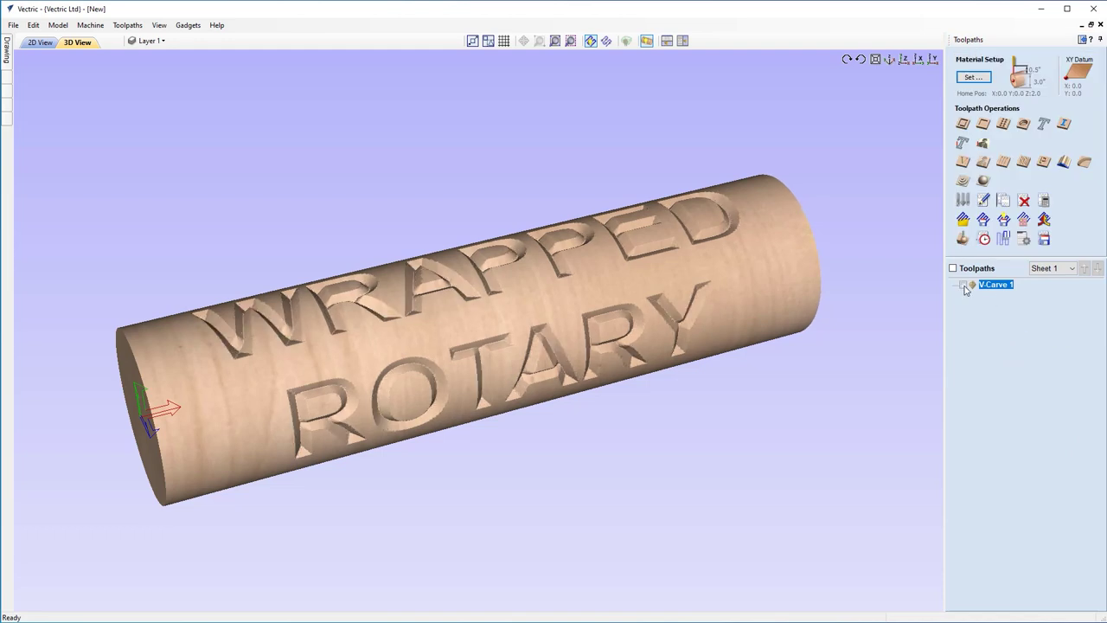
- Make V-Carve 1 visible and set saving to Desktop - Rotary (Along X) with G-Code WrapY2A (inch) (*.tap)
{"action": "left_click", "coordinate": [964, 286]}
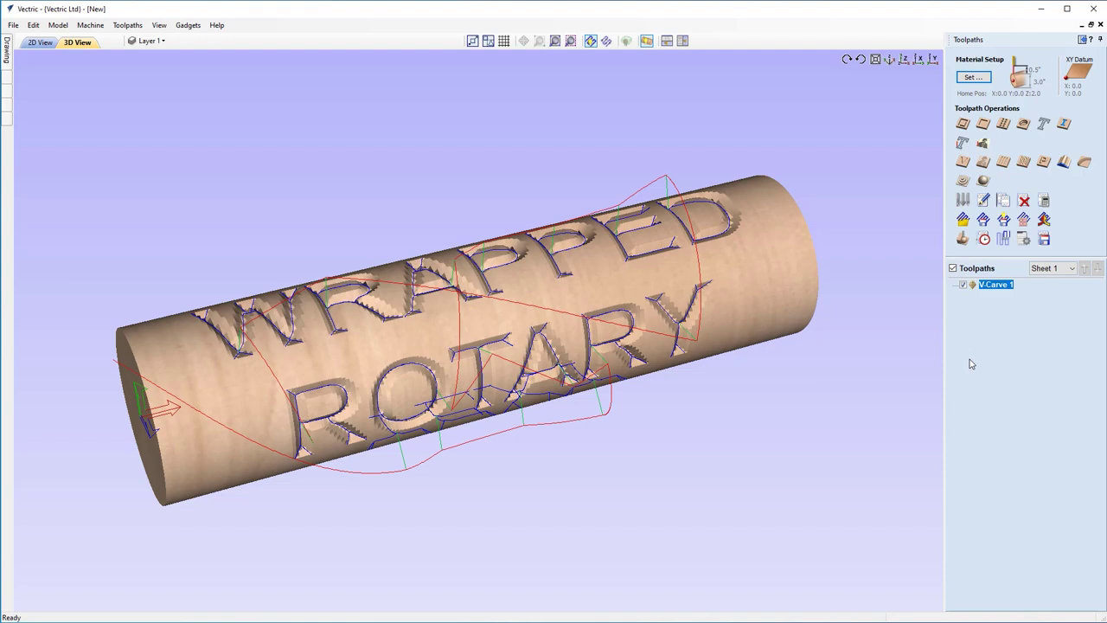
{"action": "left_click", "coordinate": [1044, 242]}
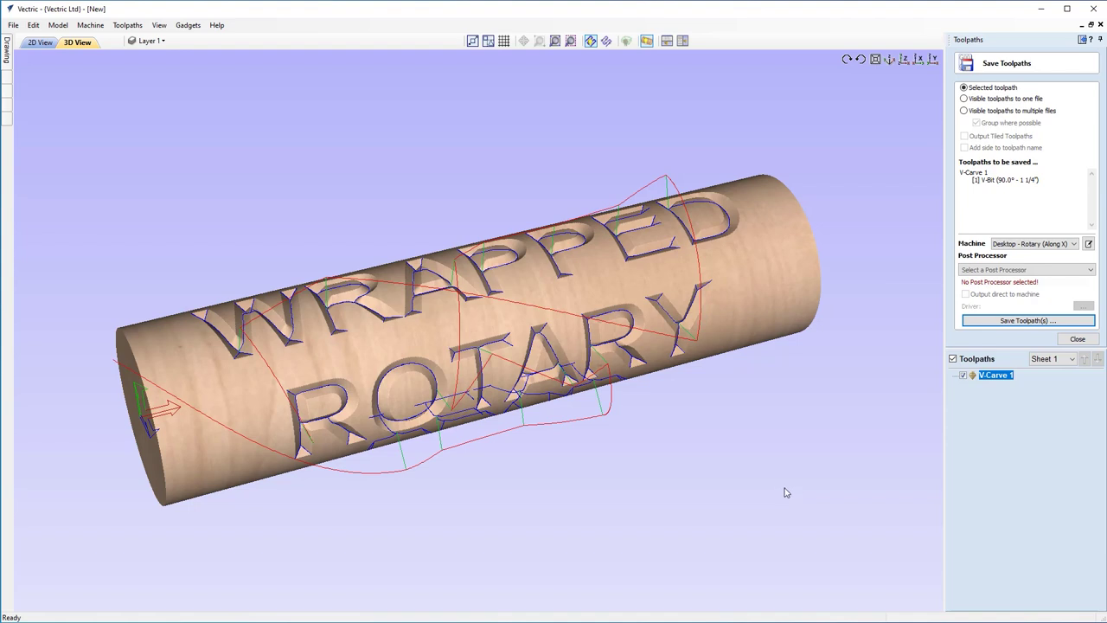
{"action": "left_click", "coordinate": [1031, 245]}
{"action": "left_click", "coordinate": [1030, 246]}
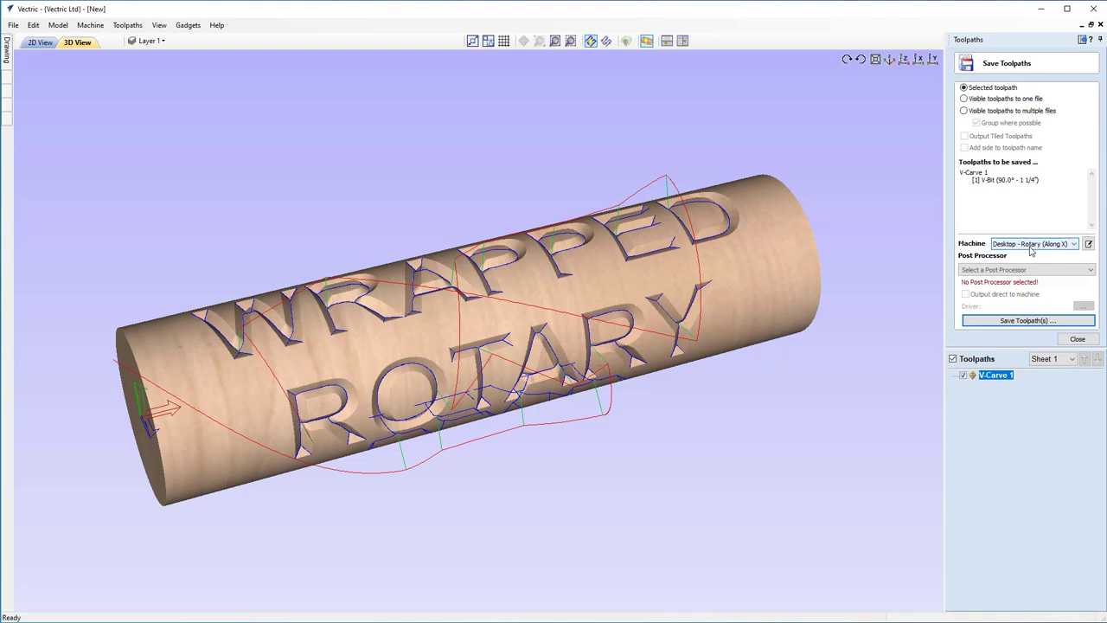
{"action": "left_click", "coordinate": [1033, 271]}
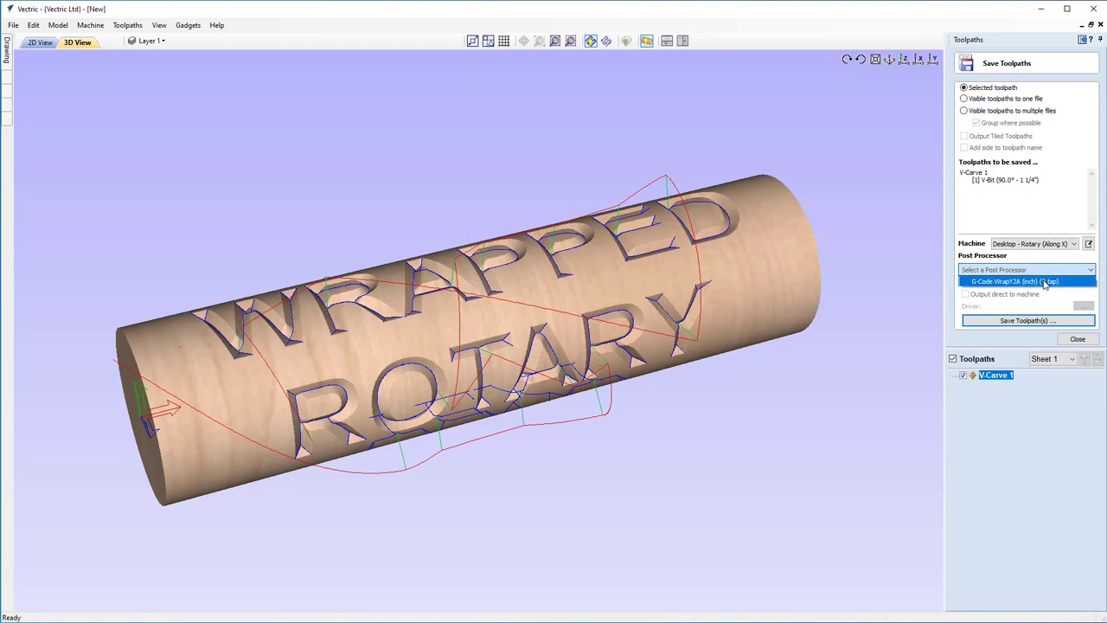
{"action": "left_click", "coordinate": [1046, 282]}
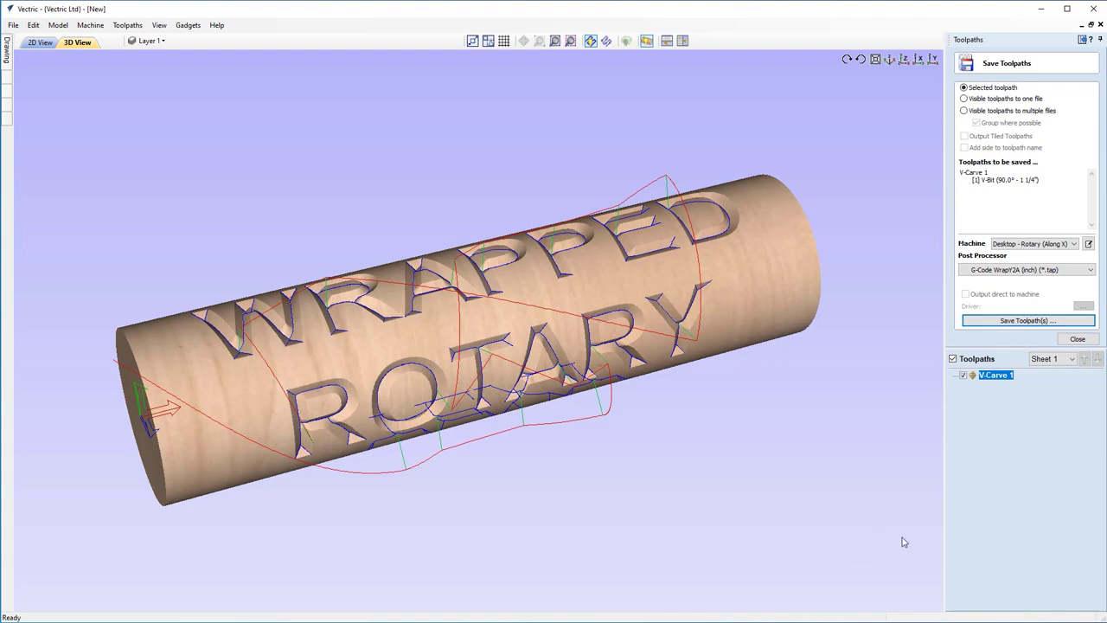
- Save the V-Carve 1 toolpath file as Wrapped_Rotary_Text.tap
{"action": "left_click", "coordinate": [1046, 321]}
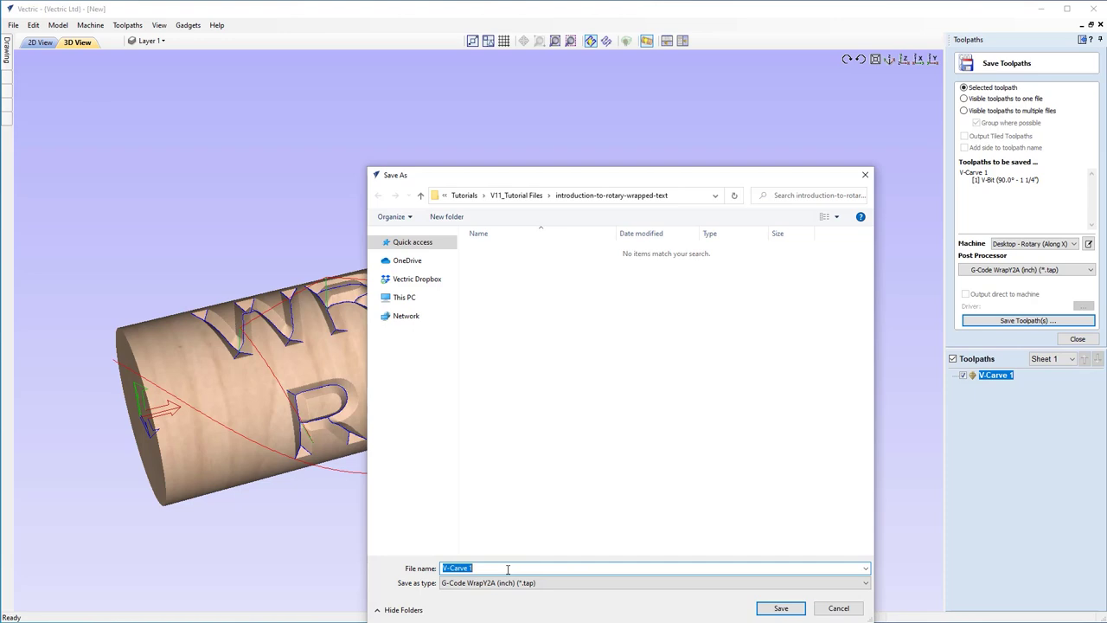
{"action": "type", "text": "Wrapped_Rotary_Text"}
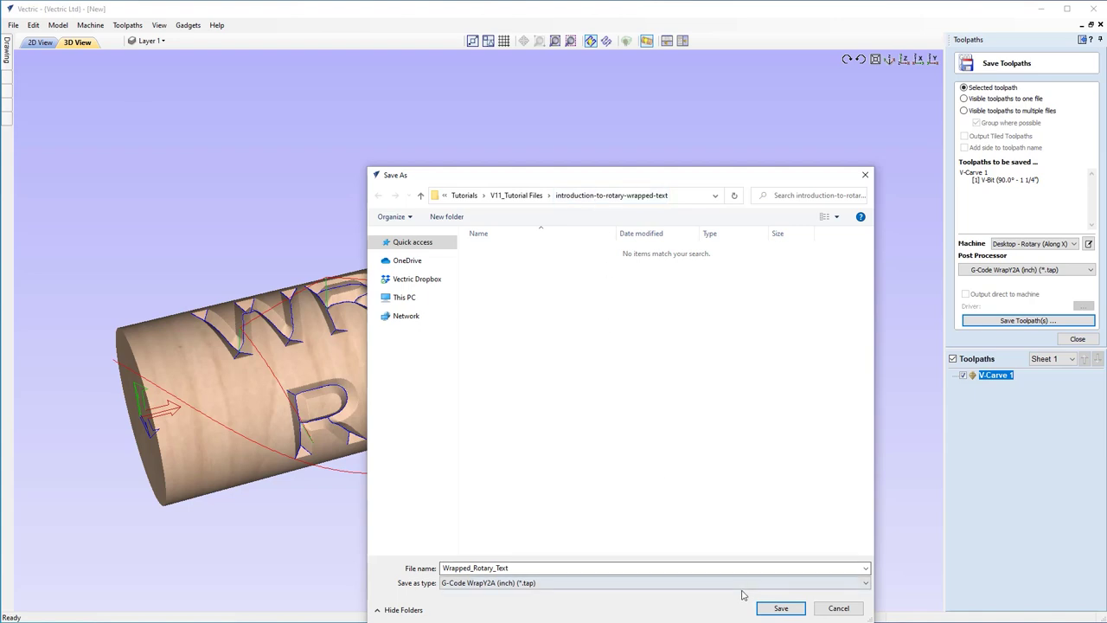
{"action": "left_click", "coordinate": [773, 608]}
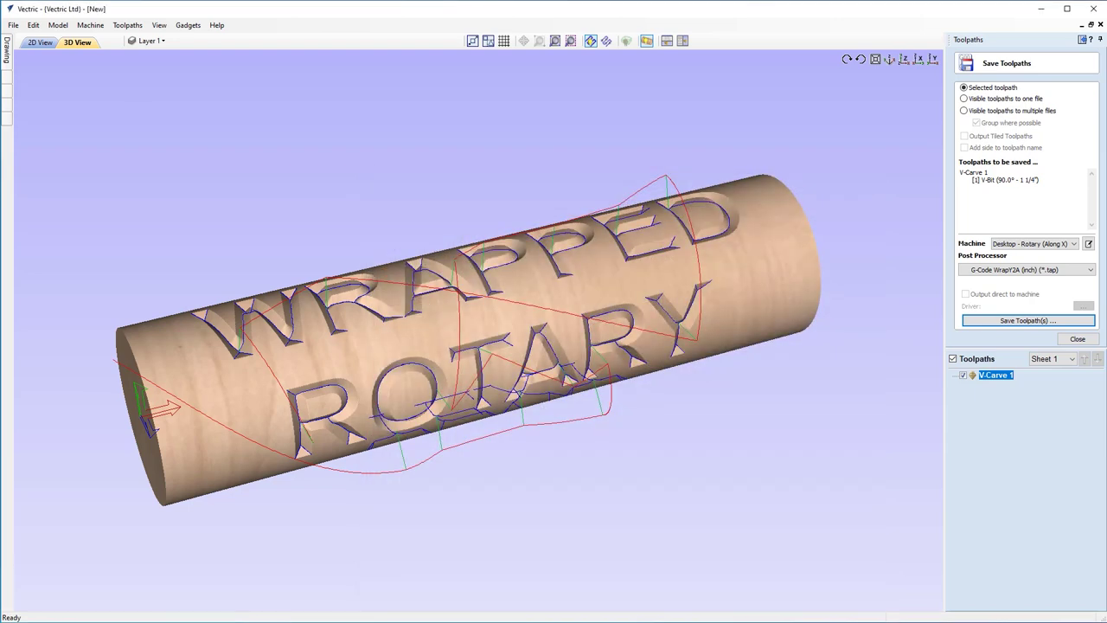
- Save the project as Introduction_To_Wrapped_Rotary_Text.crv via Save As
{"action": "left_click", "coordinate": [1078, 339]}
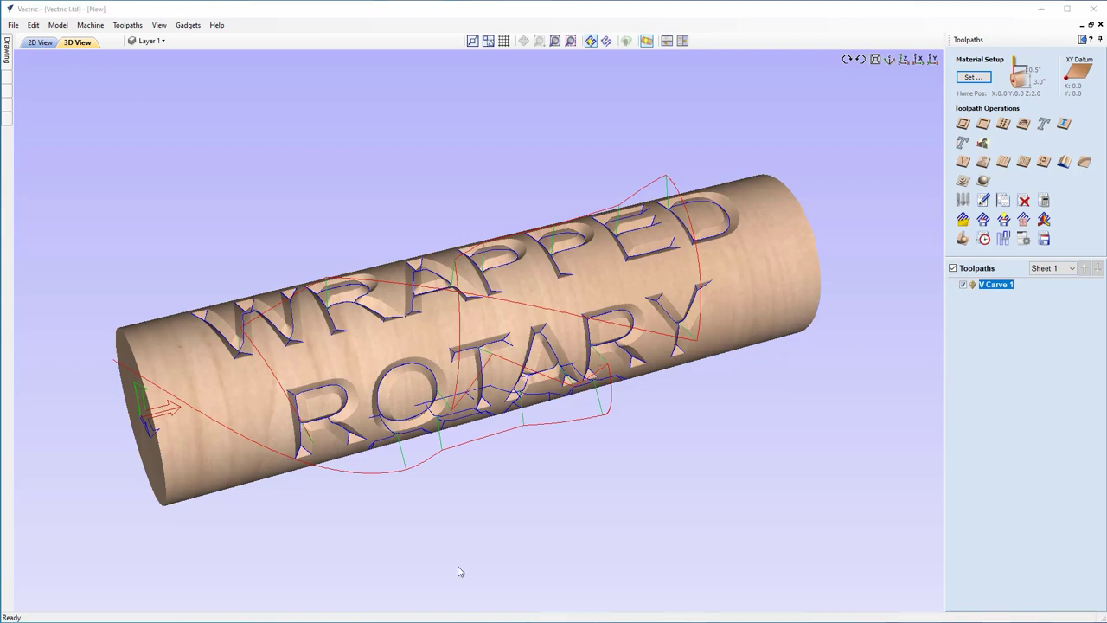
{"action": "left_click", "coordinate": [13, 25]}
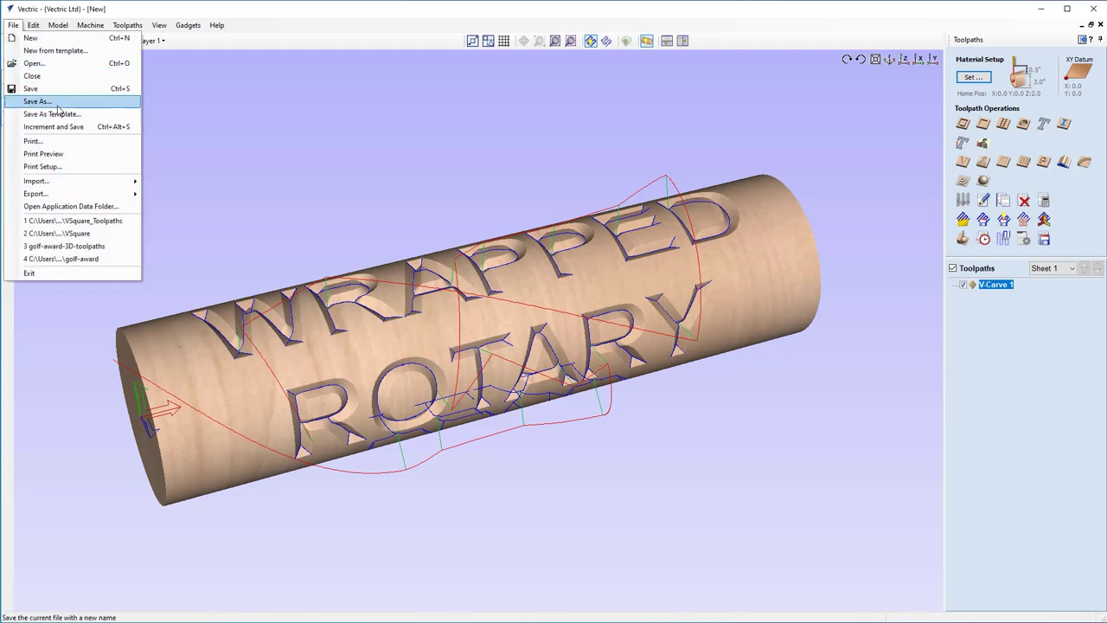
{"action": "left_click", "coordinate": [54, 102]}
{"action": "type", "text": "I"}
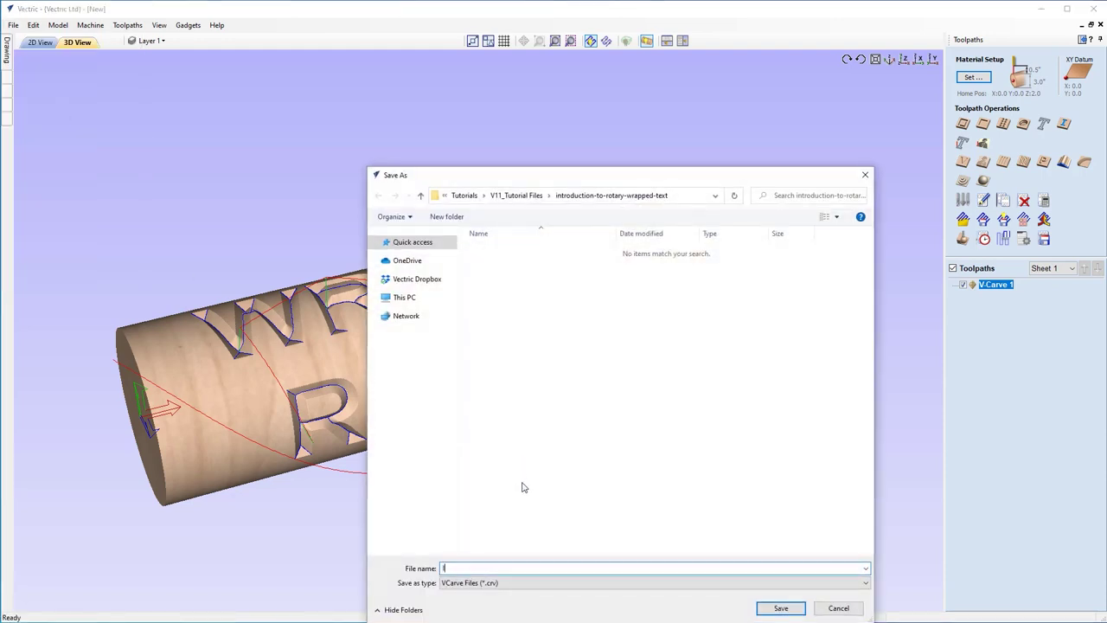
{"action": "type", "text": "ntroduction_To_Wrapped_Rotary_"}
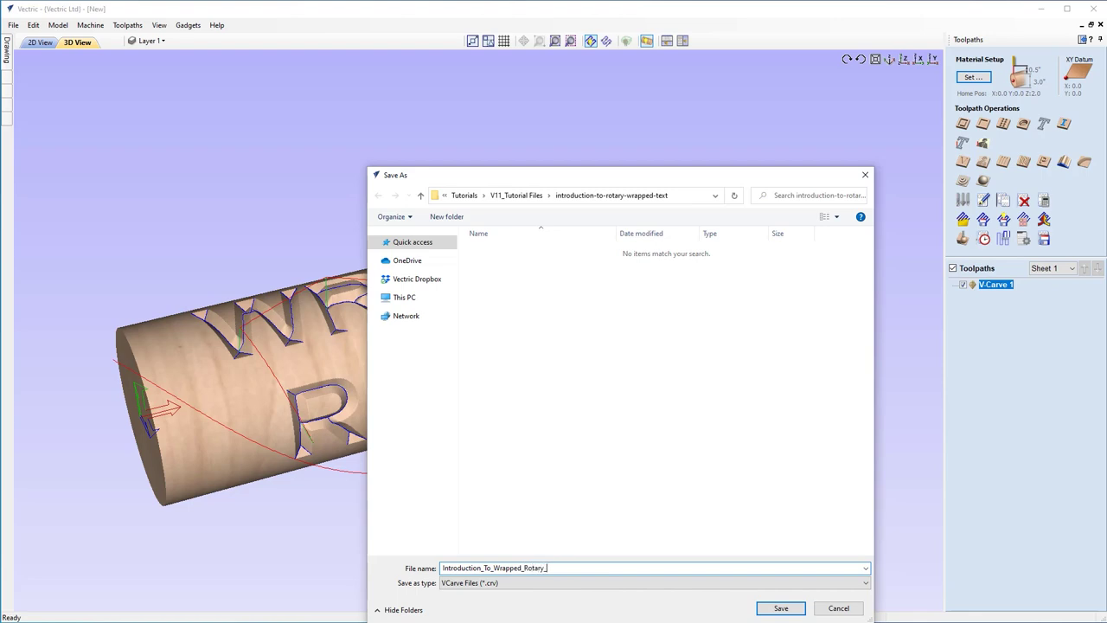
{"action": "type", "text": "Text"}
{"action": "left_click", "coordinate": [780, 609]}
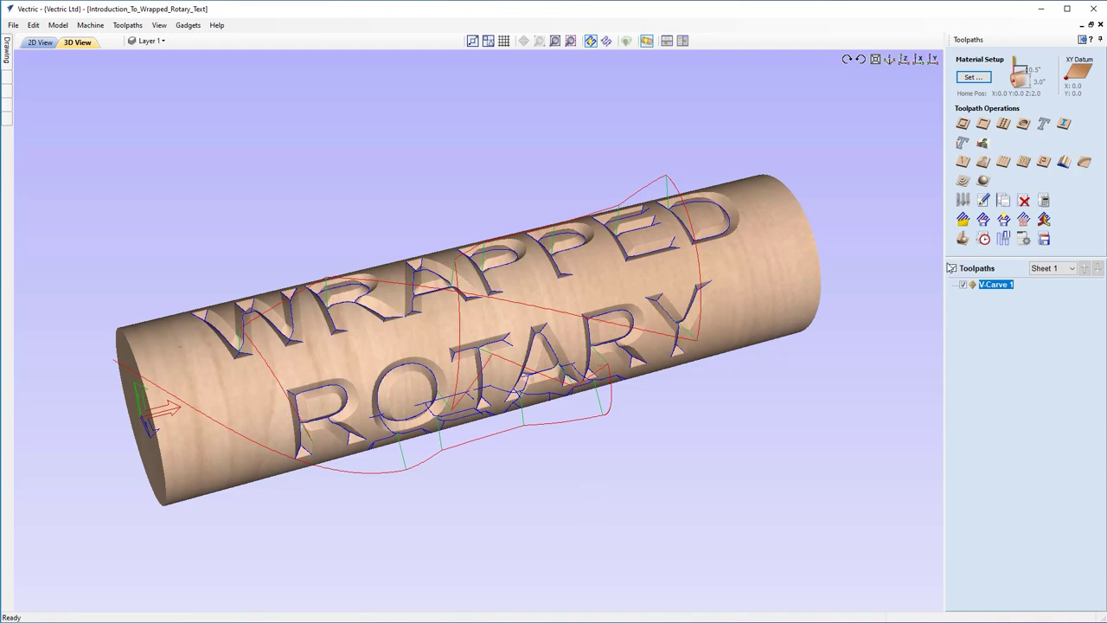
- Hide all toolpaths and rotate the cylinder to view the carved WRAPPED and ROTARY lettering
{"action": "left_click", "coordinate": [953, 268]}
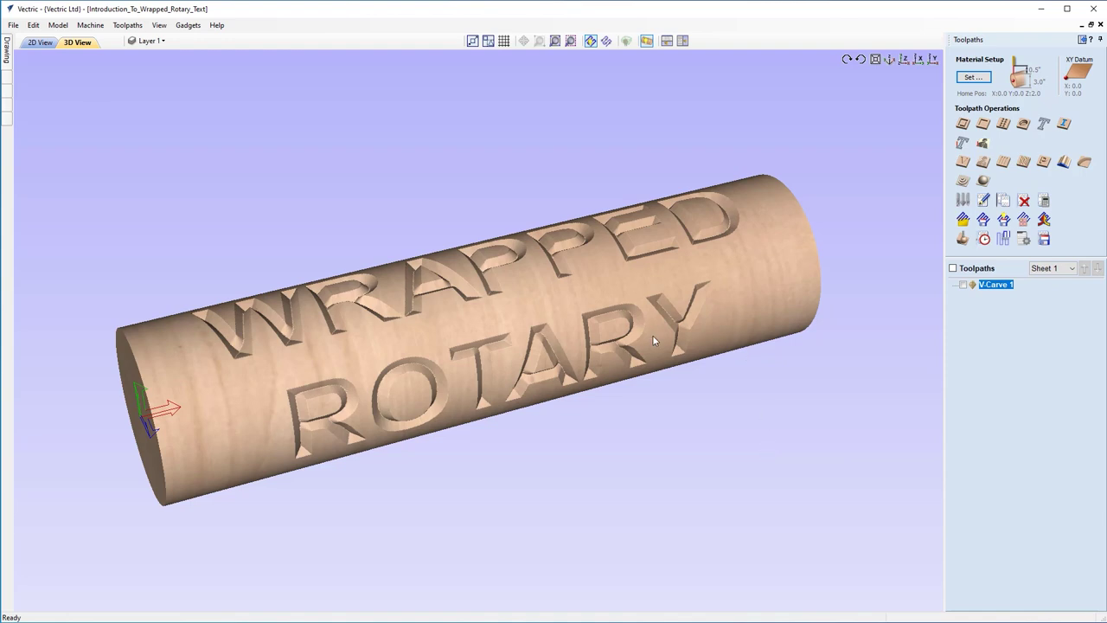
{"action": "mouse_move", "coordinate": [525, 346]}
{"action": "left_mouse_down"}
{"action": "mouse_move", "coordinate": [554, 450]}
{"action": "mouse_move", "coordinate": [533, 313]}
{"action": "mouse_move", "coordinate": [535, 338]}
{"action": "left_mouse_up"}
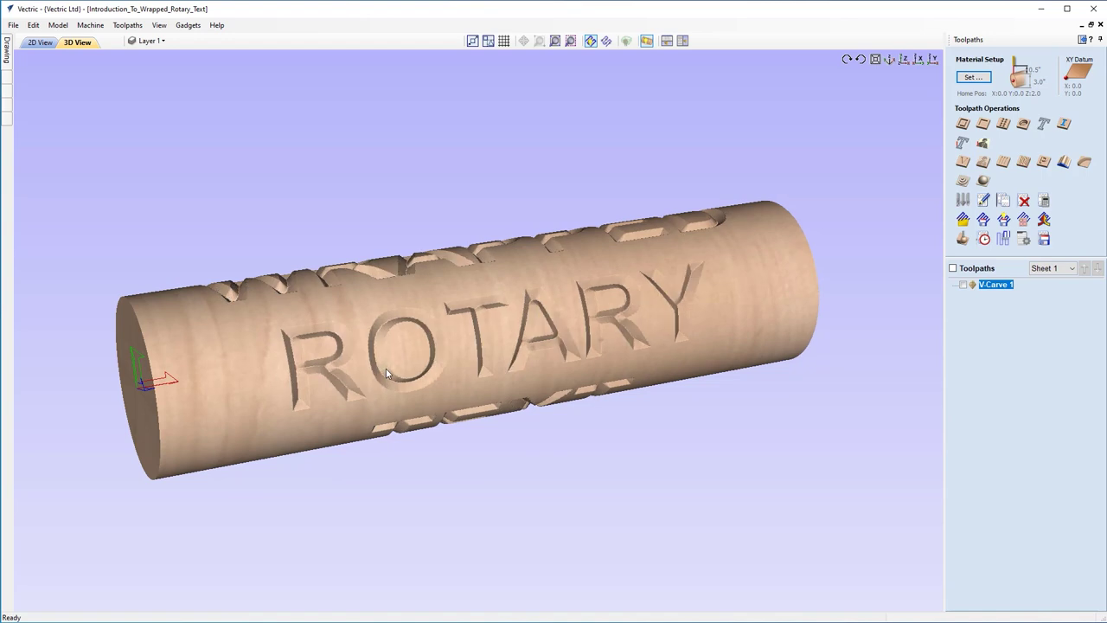
{"action": "left_click_drag", "start_coordinate": [386, 369], "coordinate": [398, 430]}
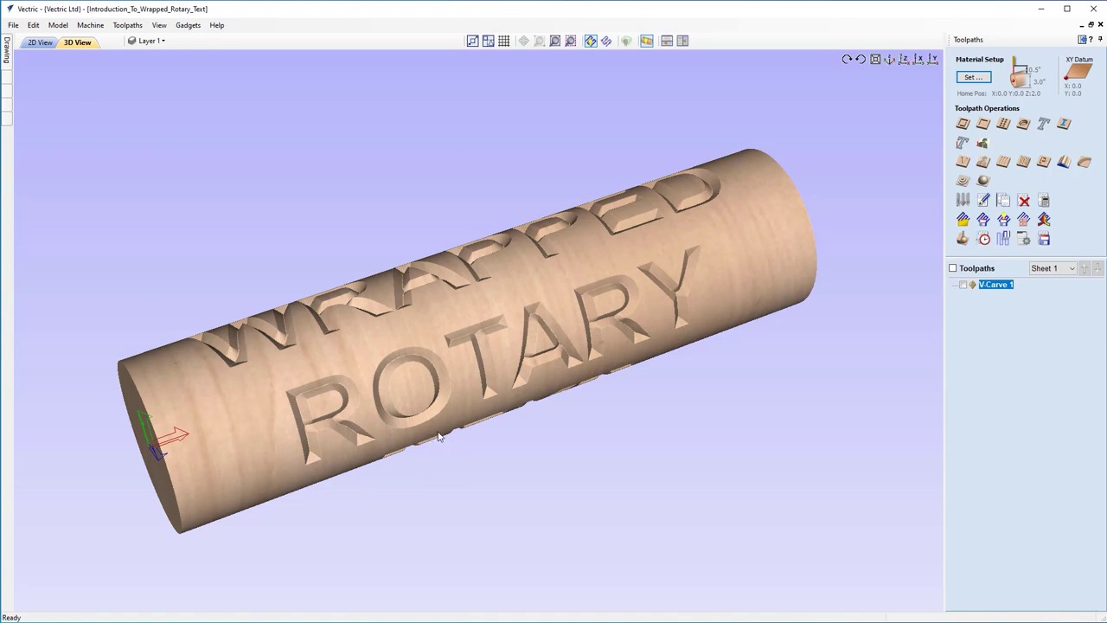
{"action": "left_click_drag", "start_coordinate": [537, 361], "coordinate": [504, 353]}
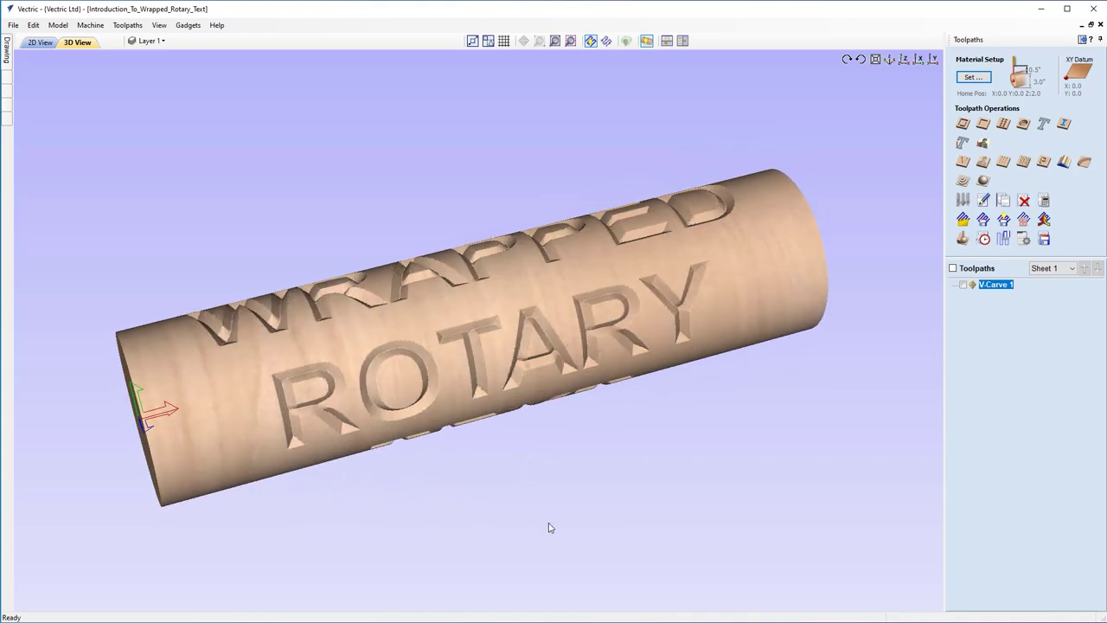